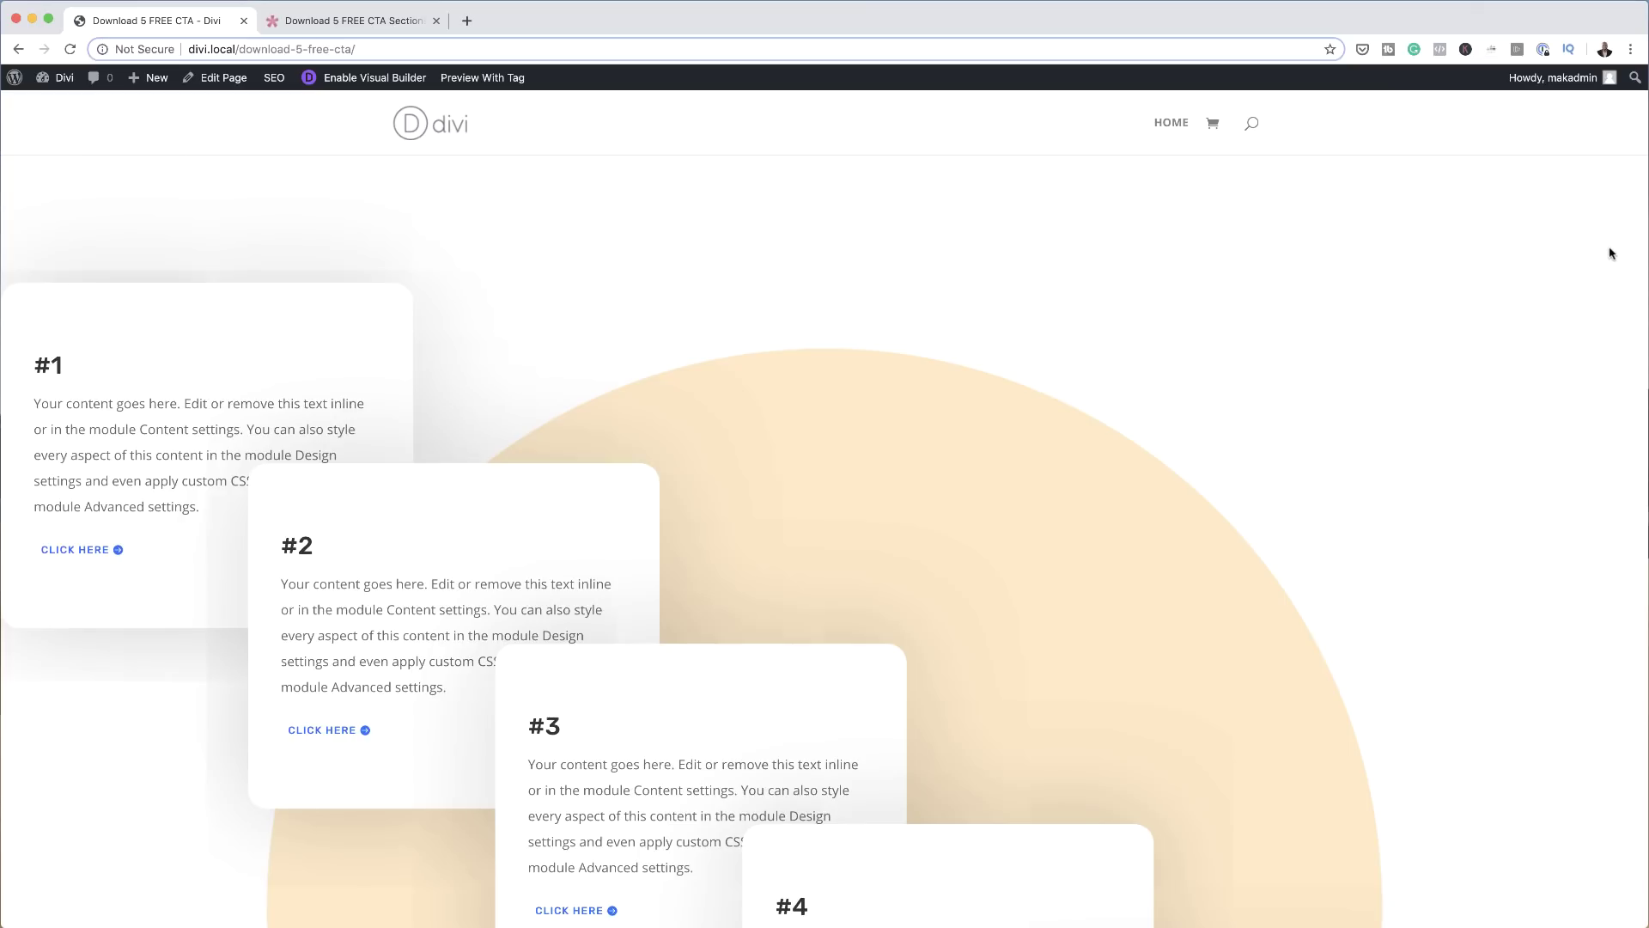
Step: Review the CTA overlap article's download section, then switch to the WordPress Dashboard tab
scroll(1611, 253, down, 20)
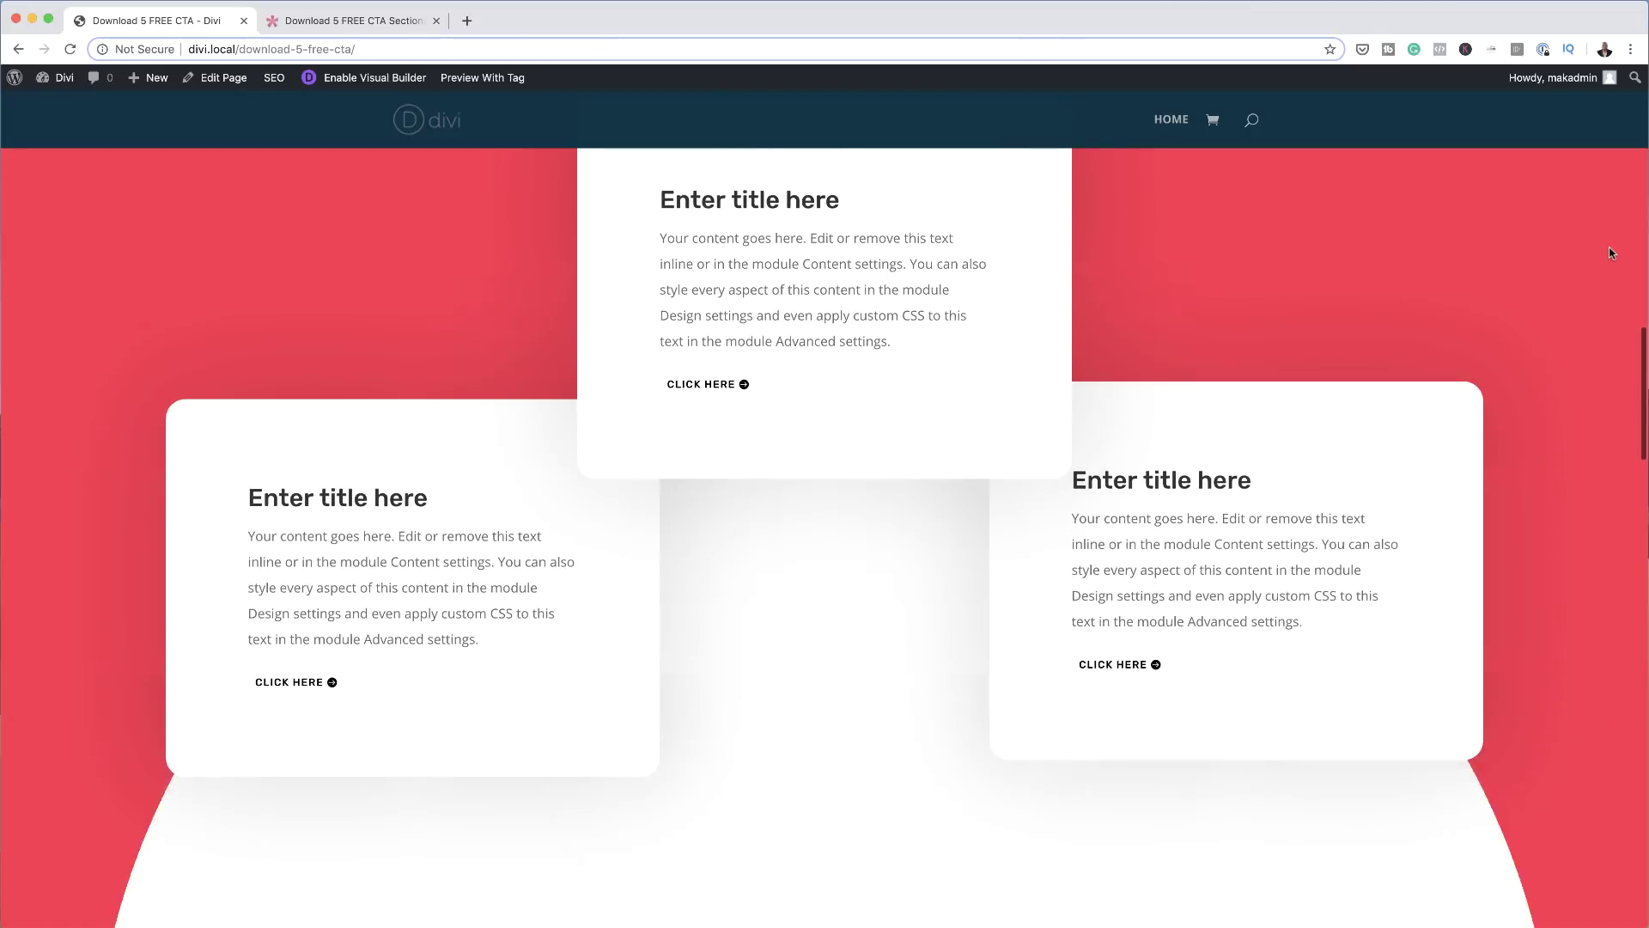
scroll(1611, 253, down, 15)
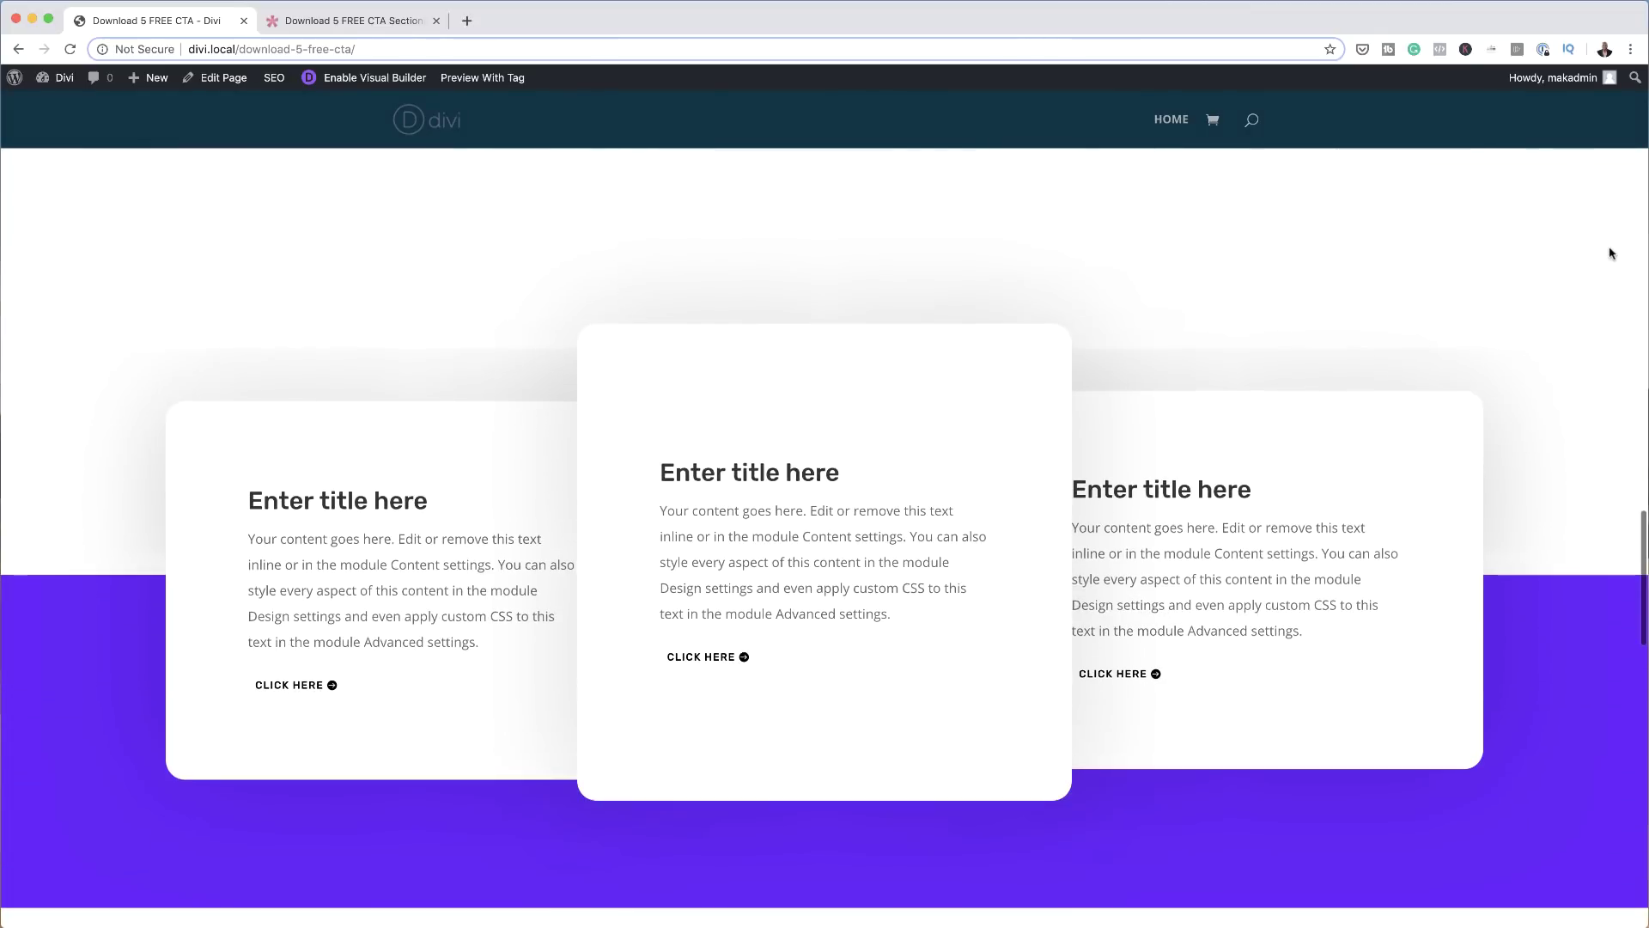
scroll(1612, 253, up, 10)
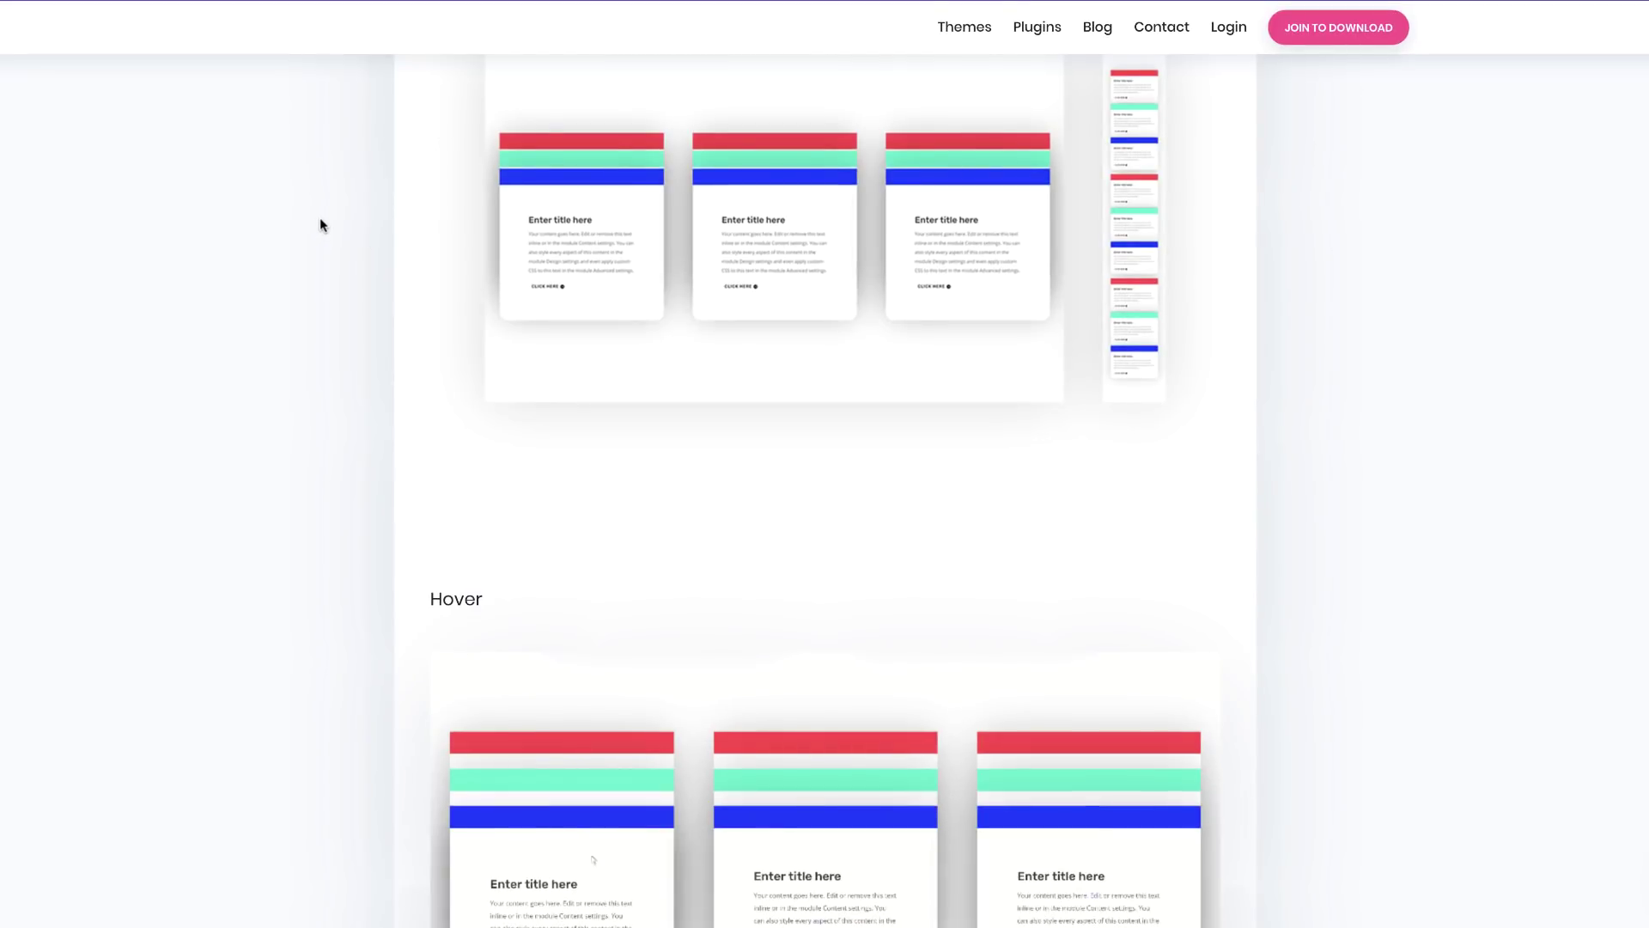
scroll(321, 219, down, 10)
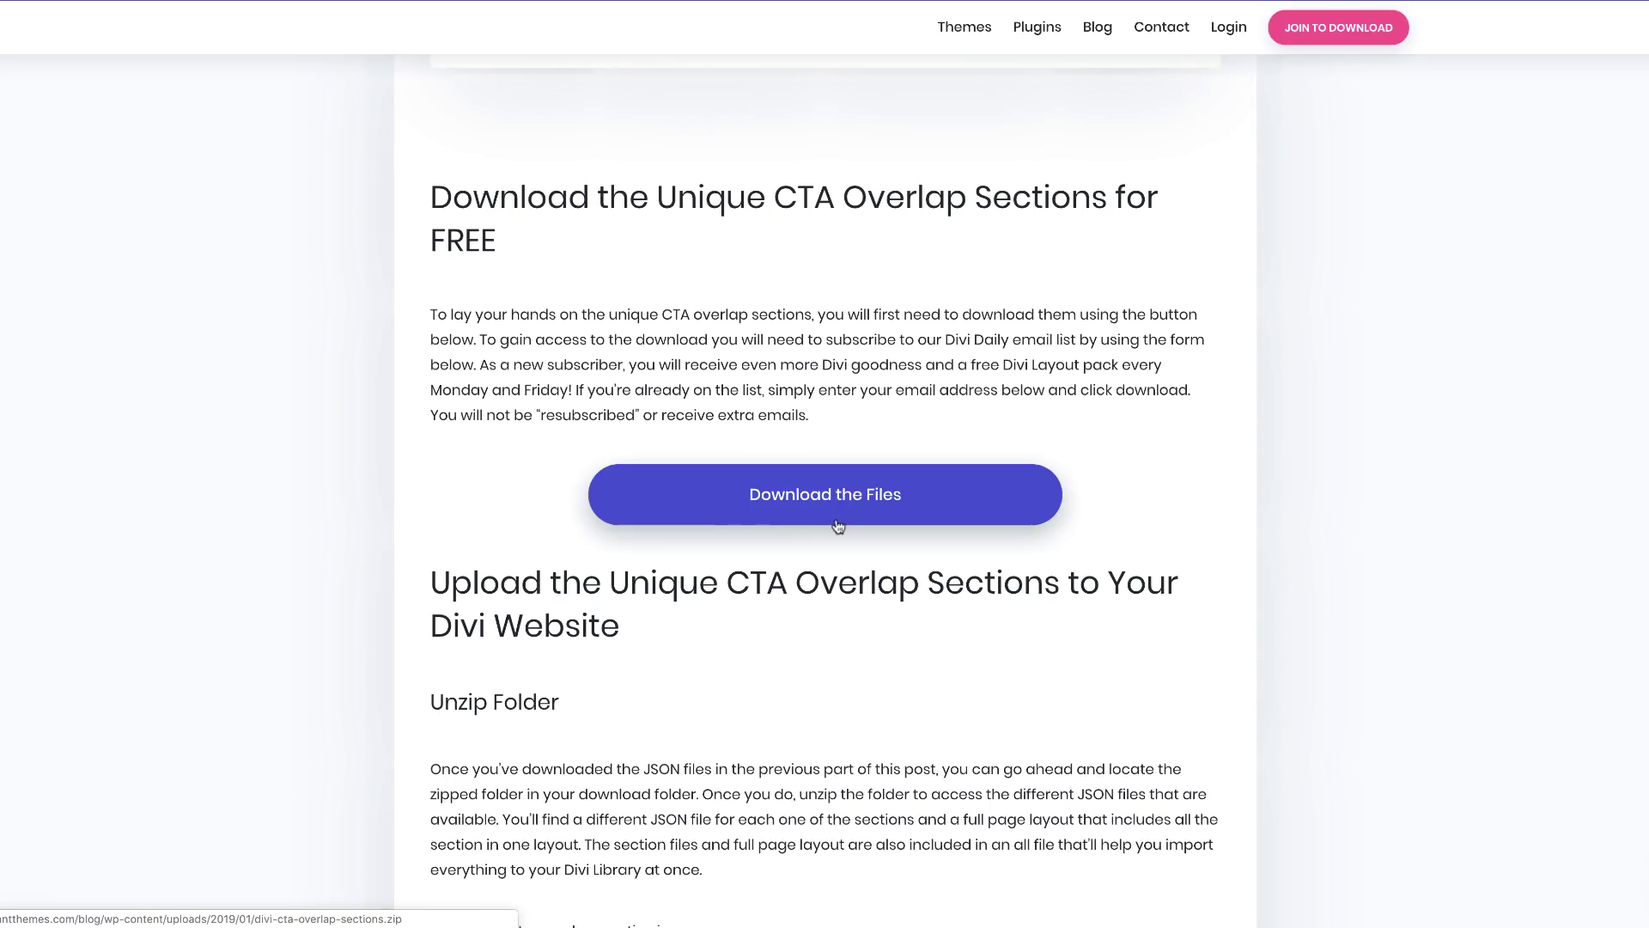
click(203, 20)
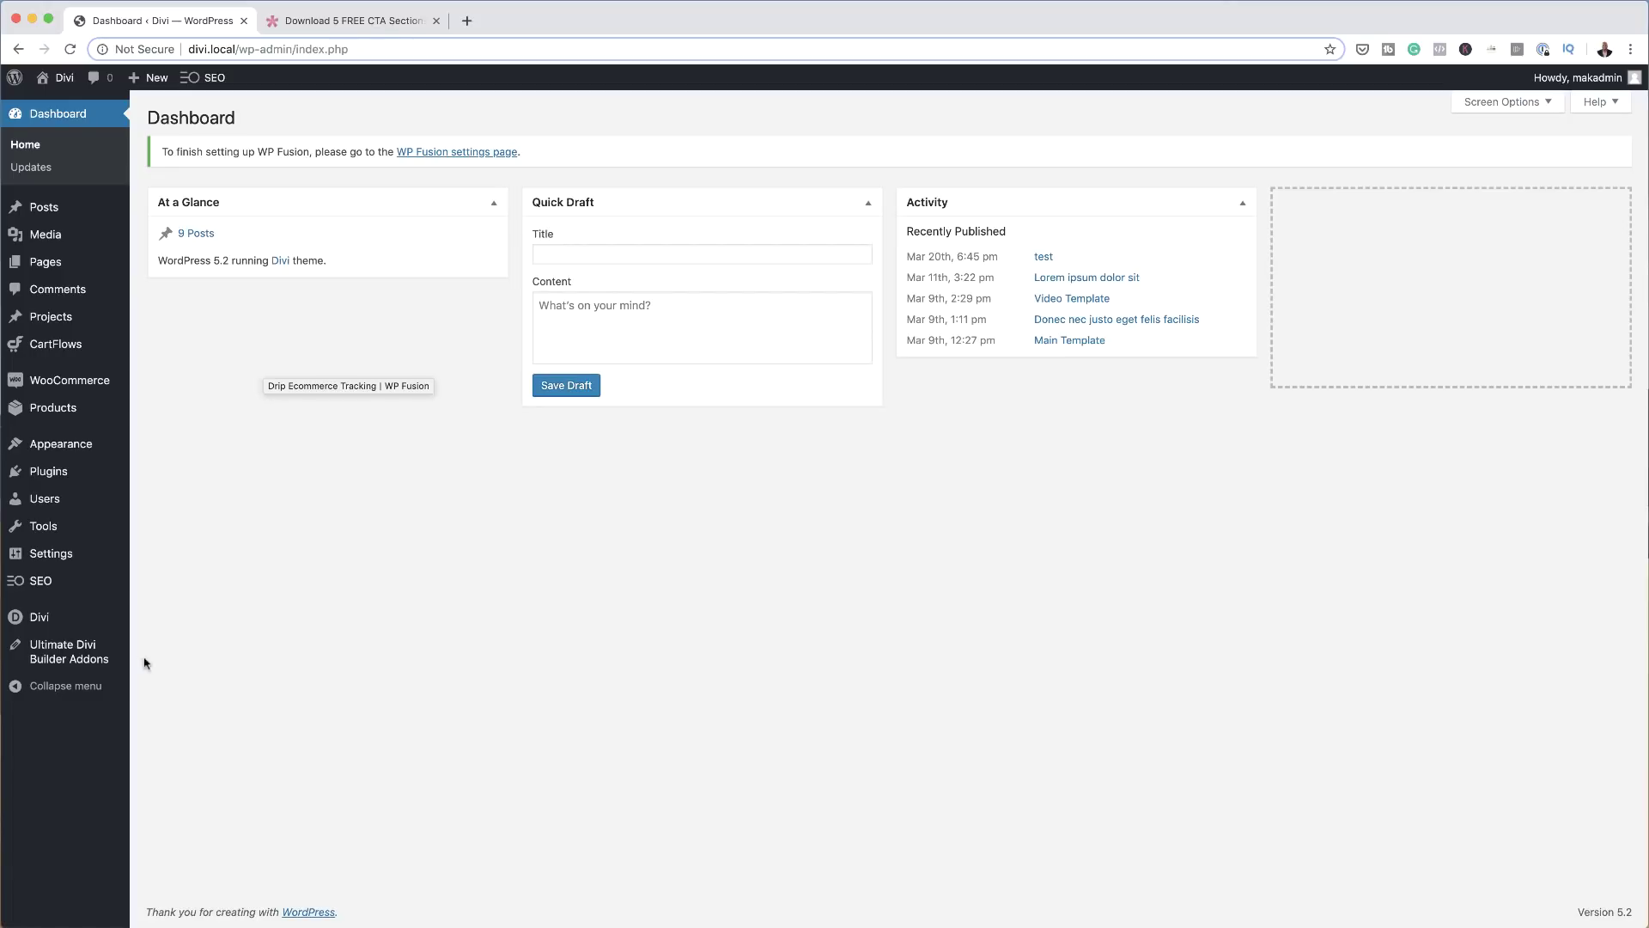
Step: Open Divi > Divi Library and bring up the Portability window on its Import tab
mouse_move(72, 617)
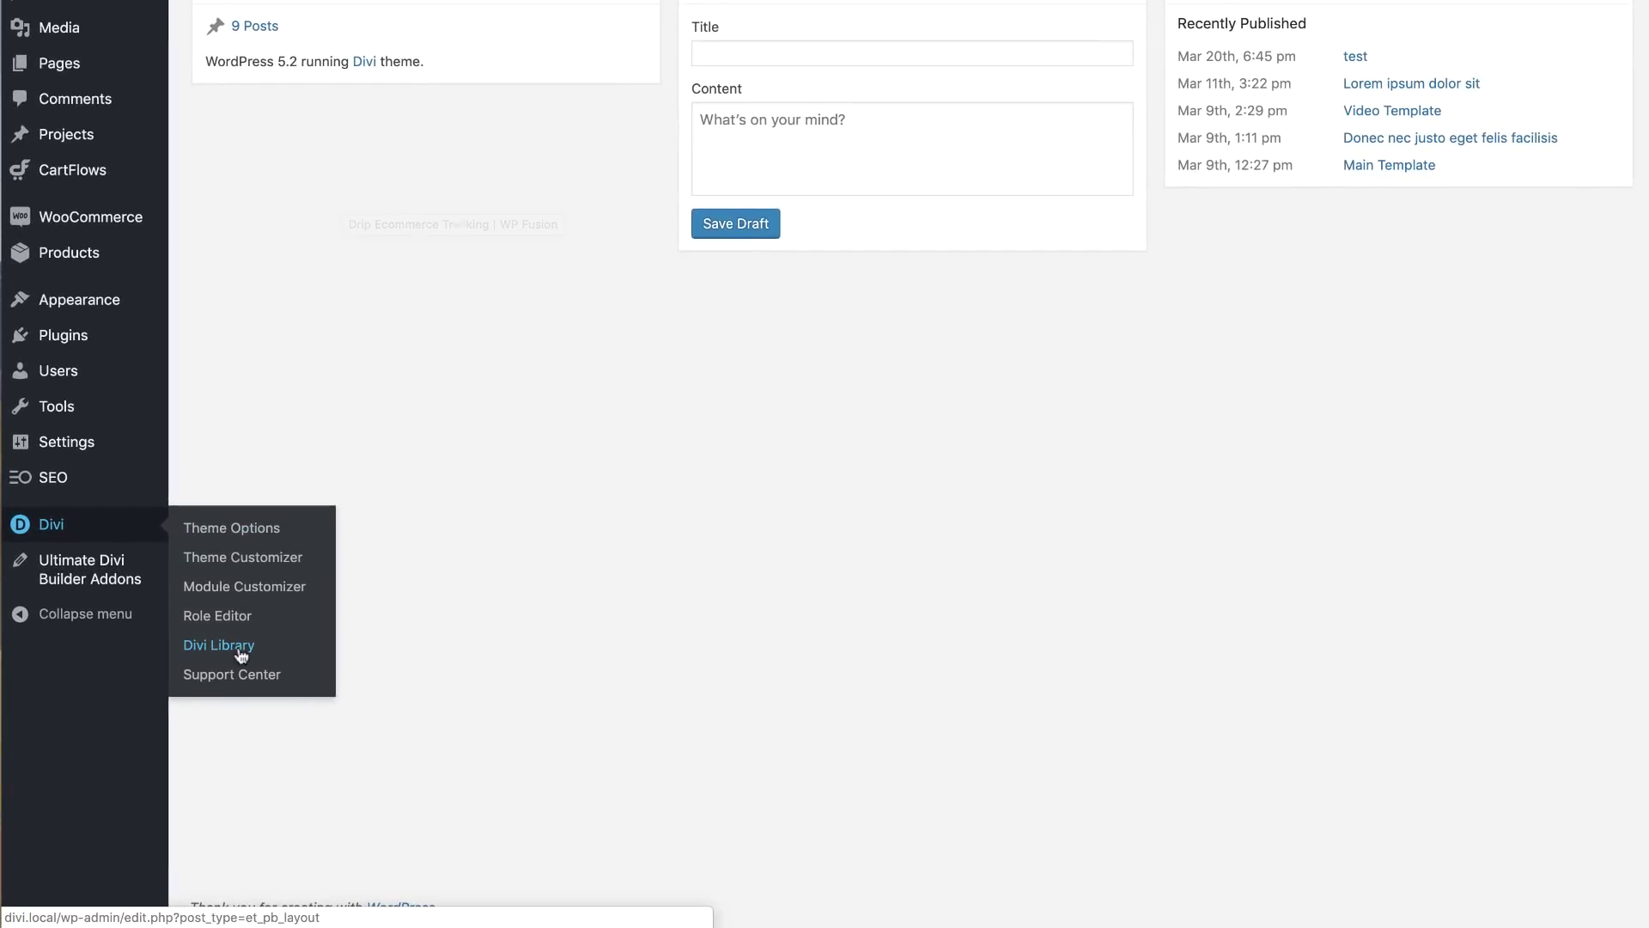
click(242, 655)
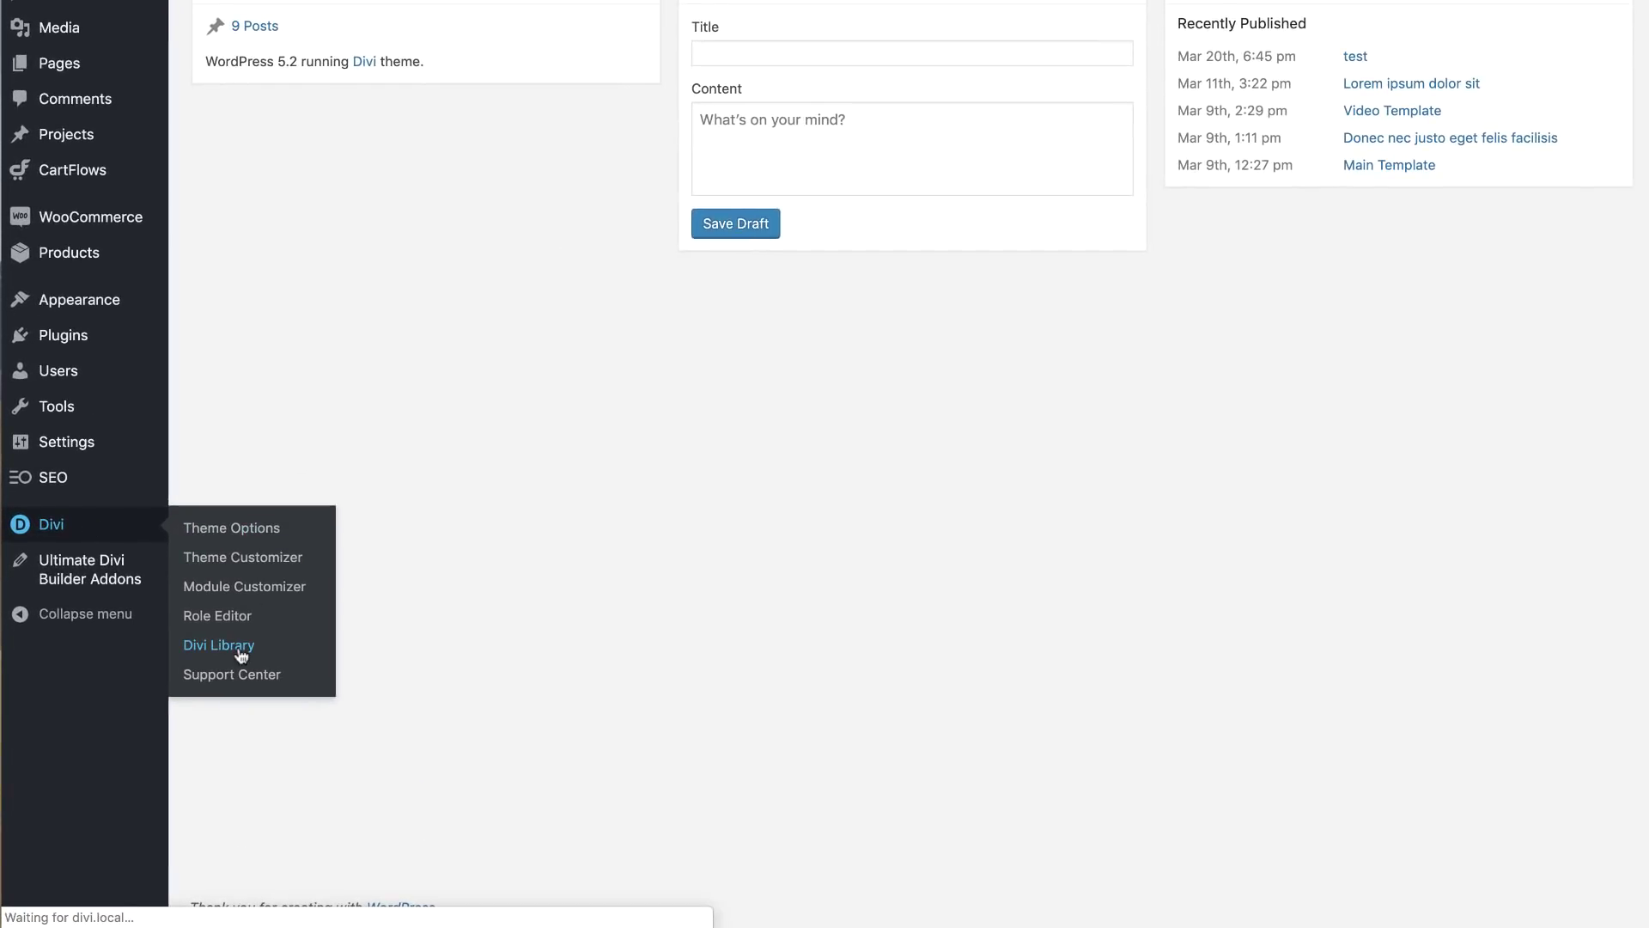
scroll(378, 60, up, 3)
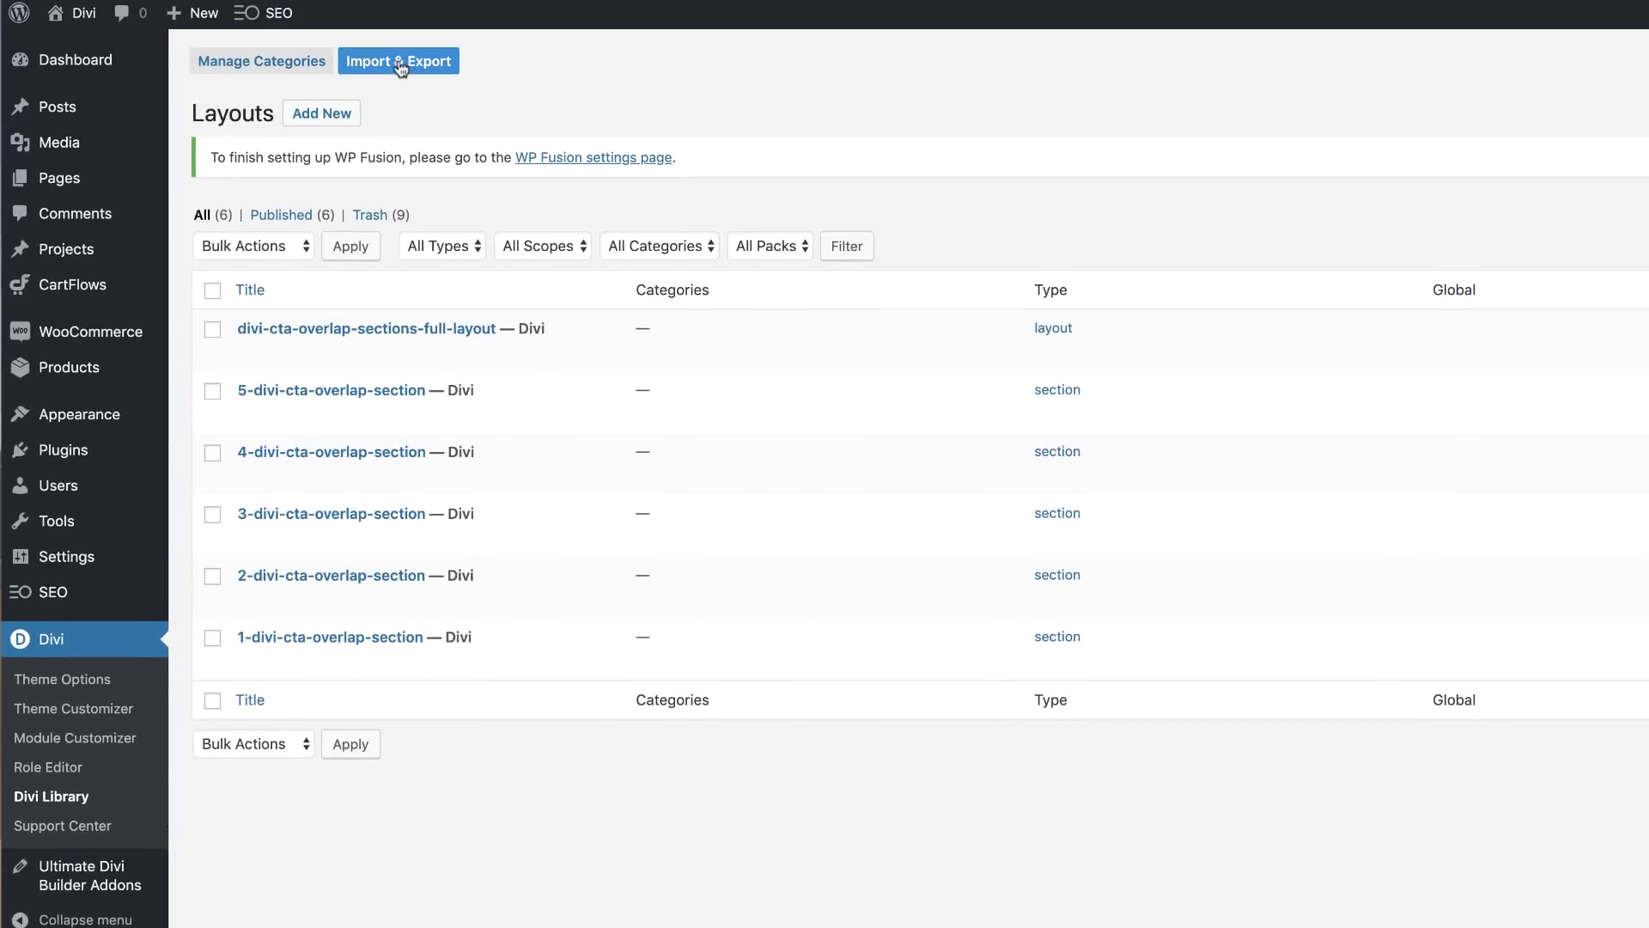
click(399, 62)
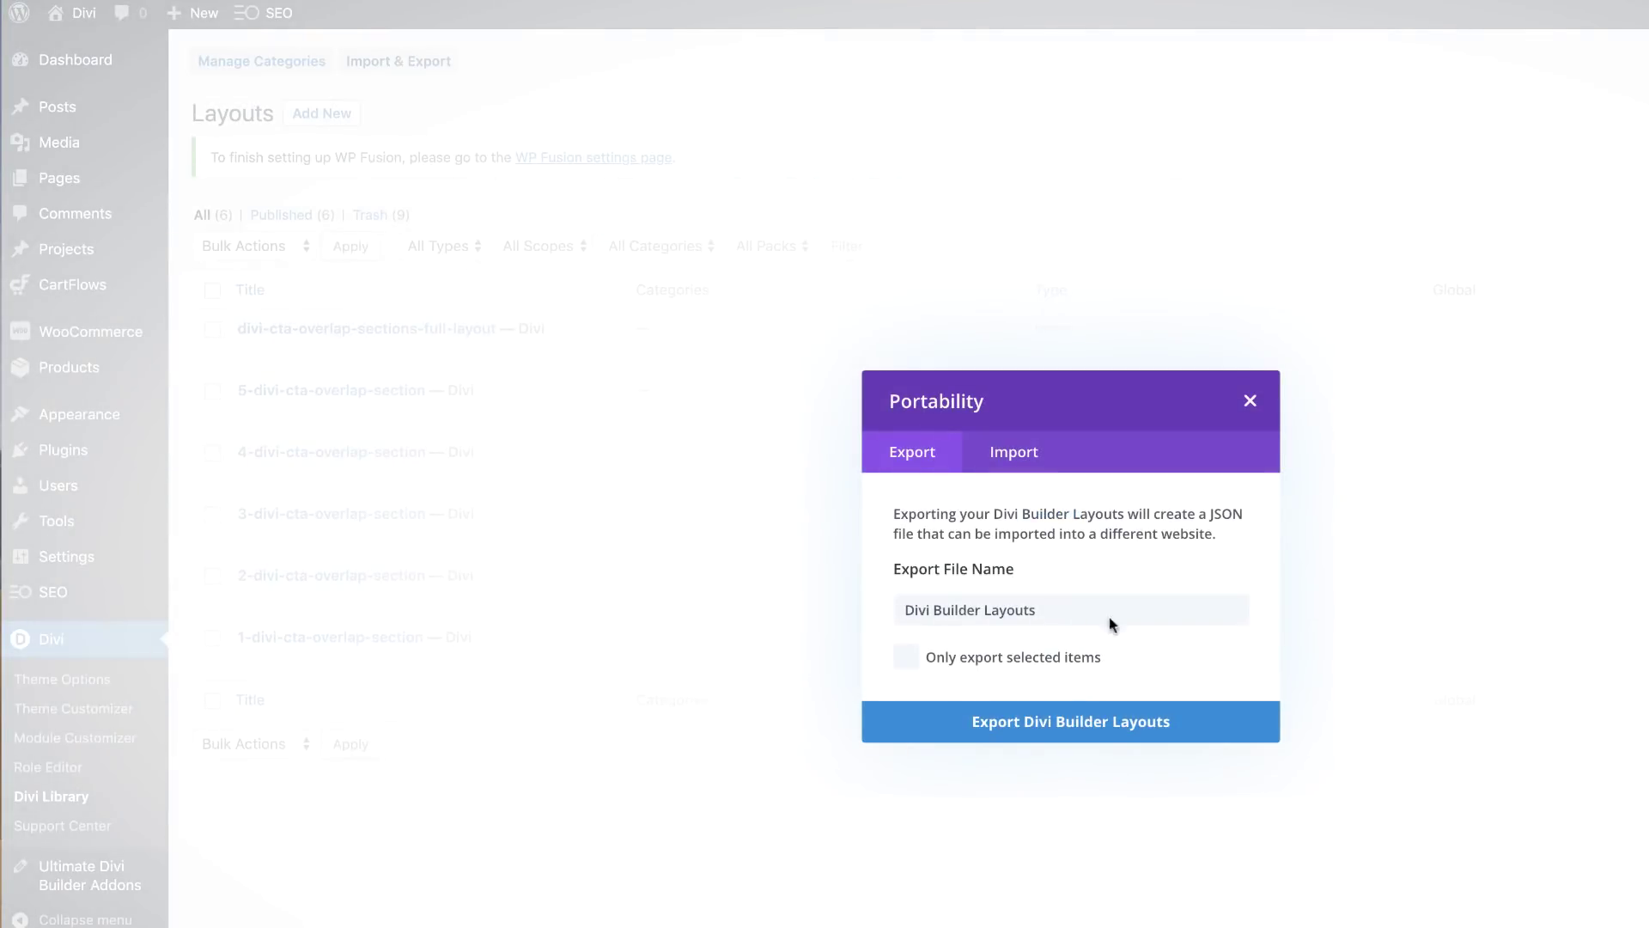
click(1031, 455)
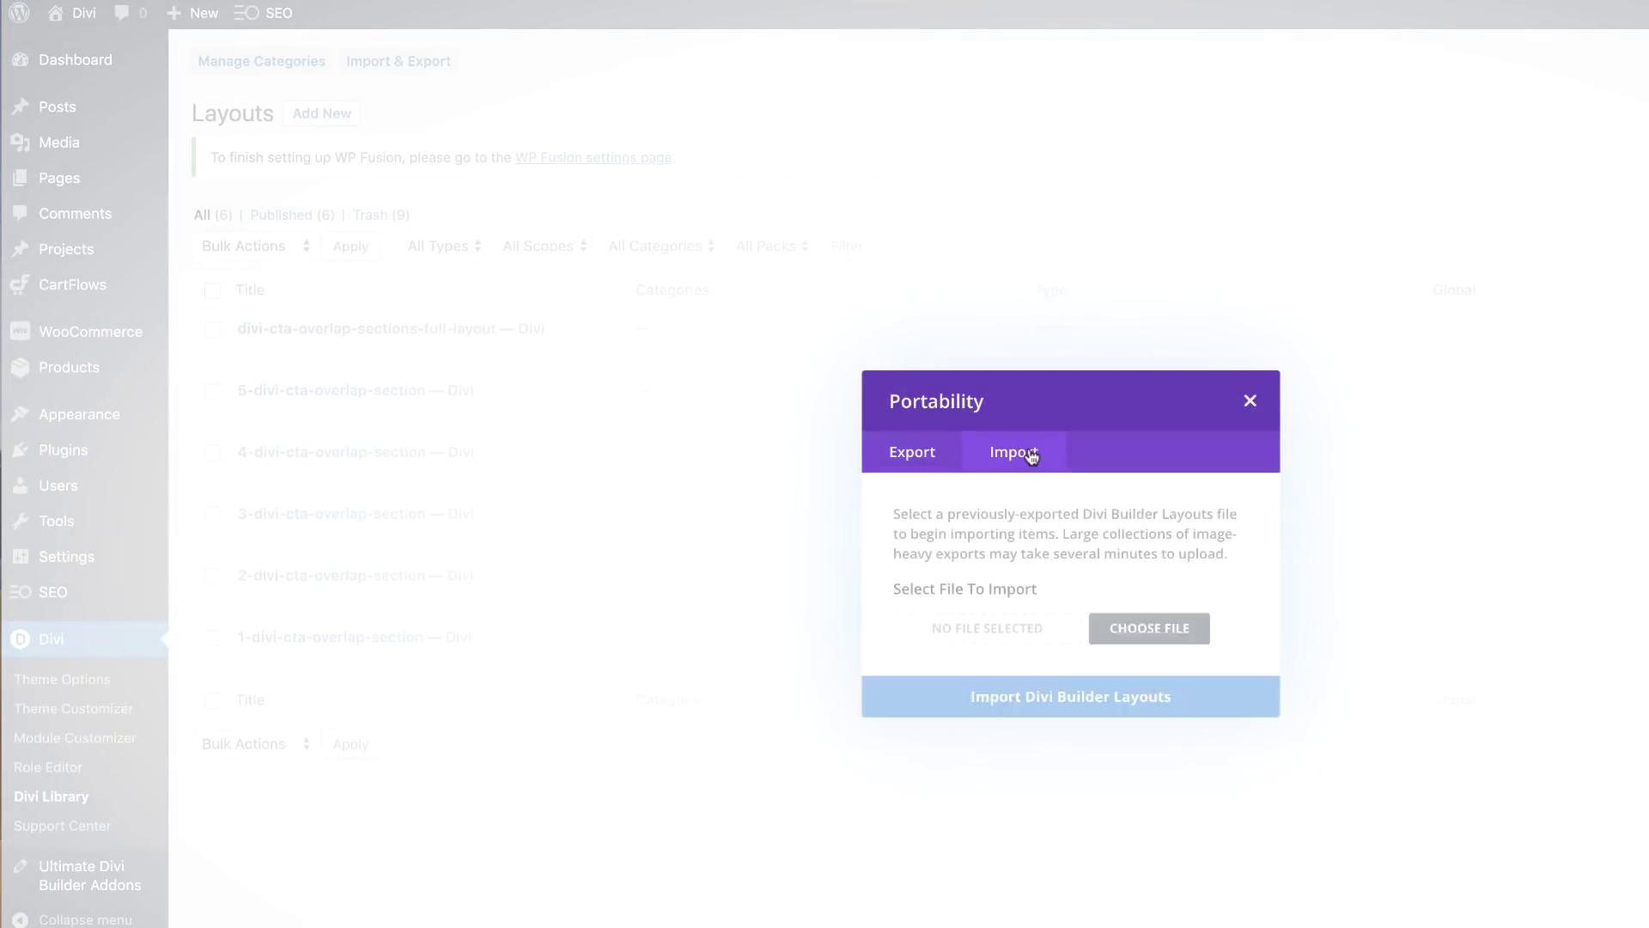
Step: Import divi-cta-overlap-sections-all.json into the Divi Library, then close the Portability window
click(1148, 630)
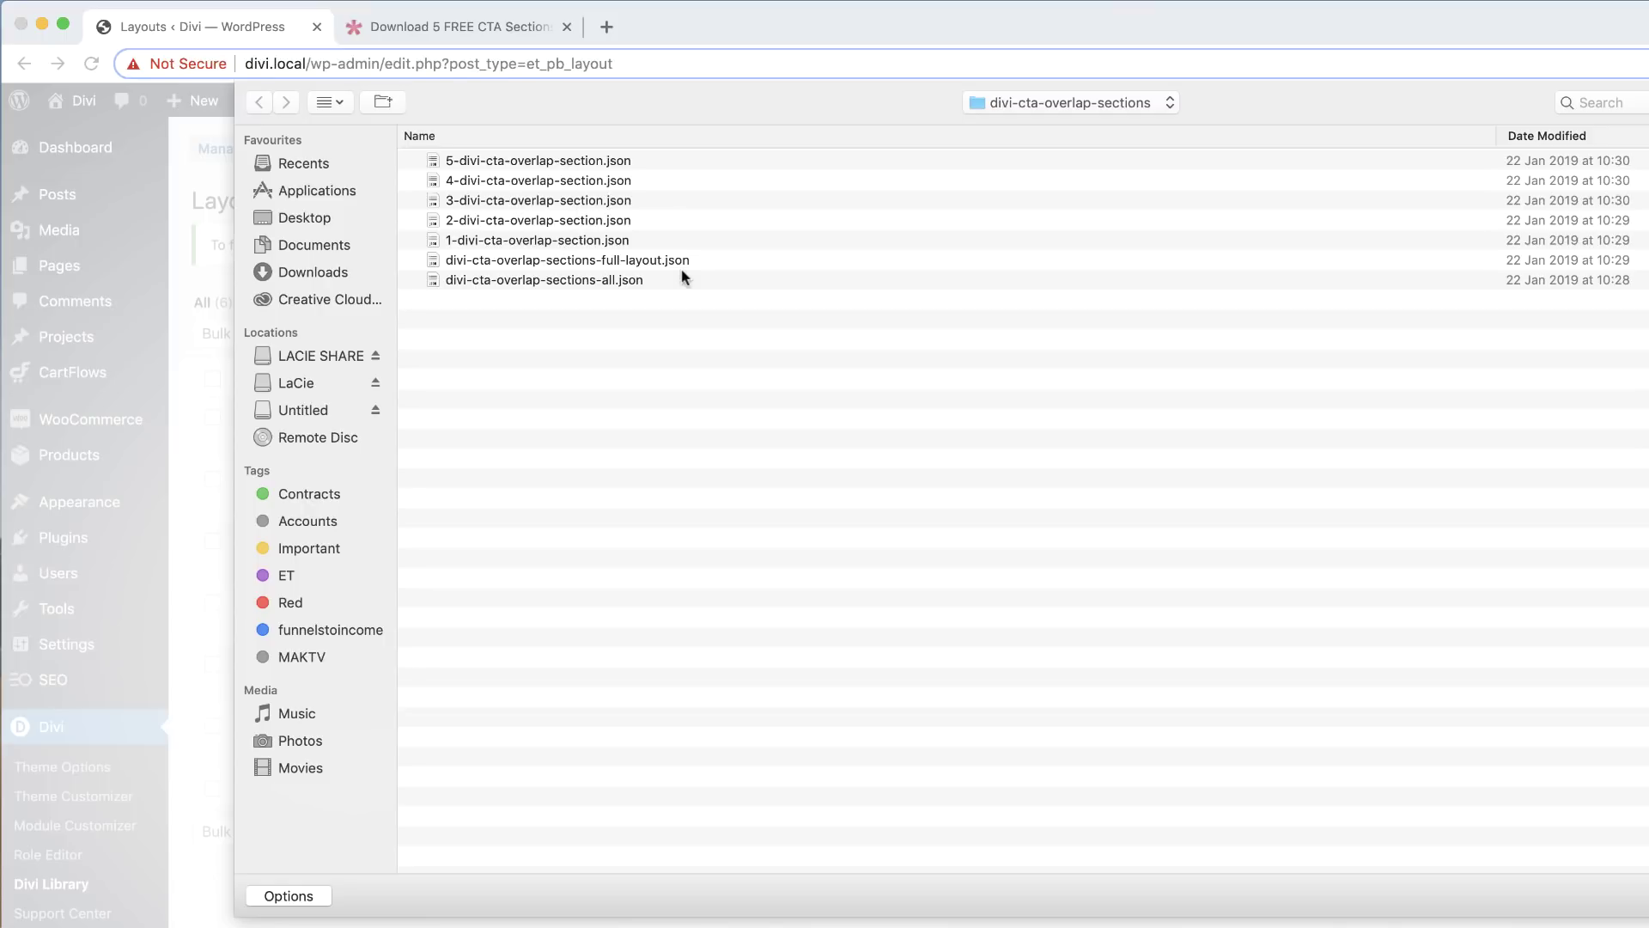
click(565, 279)
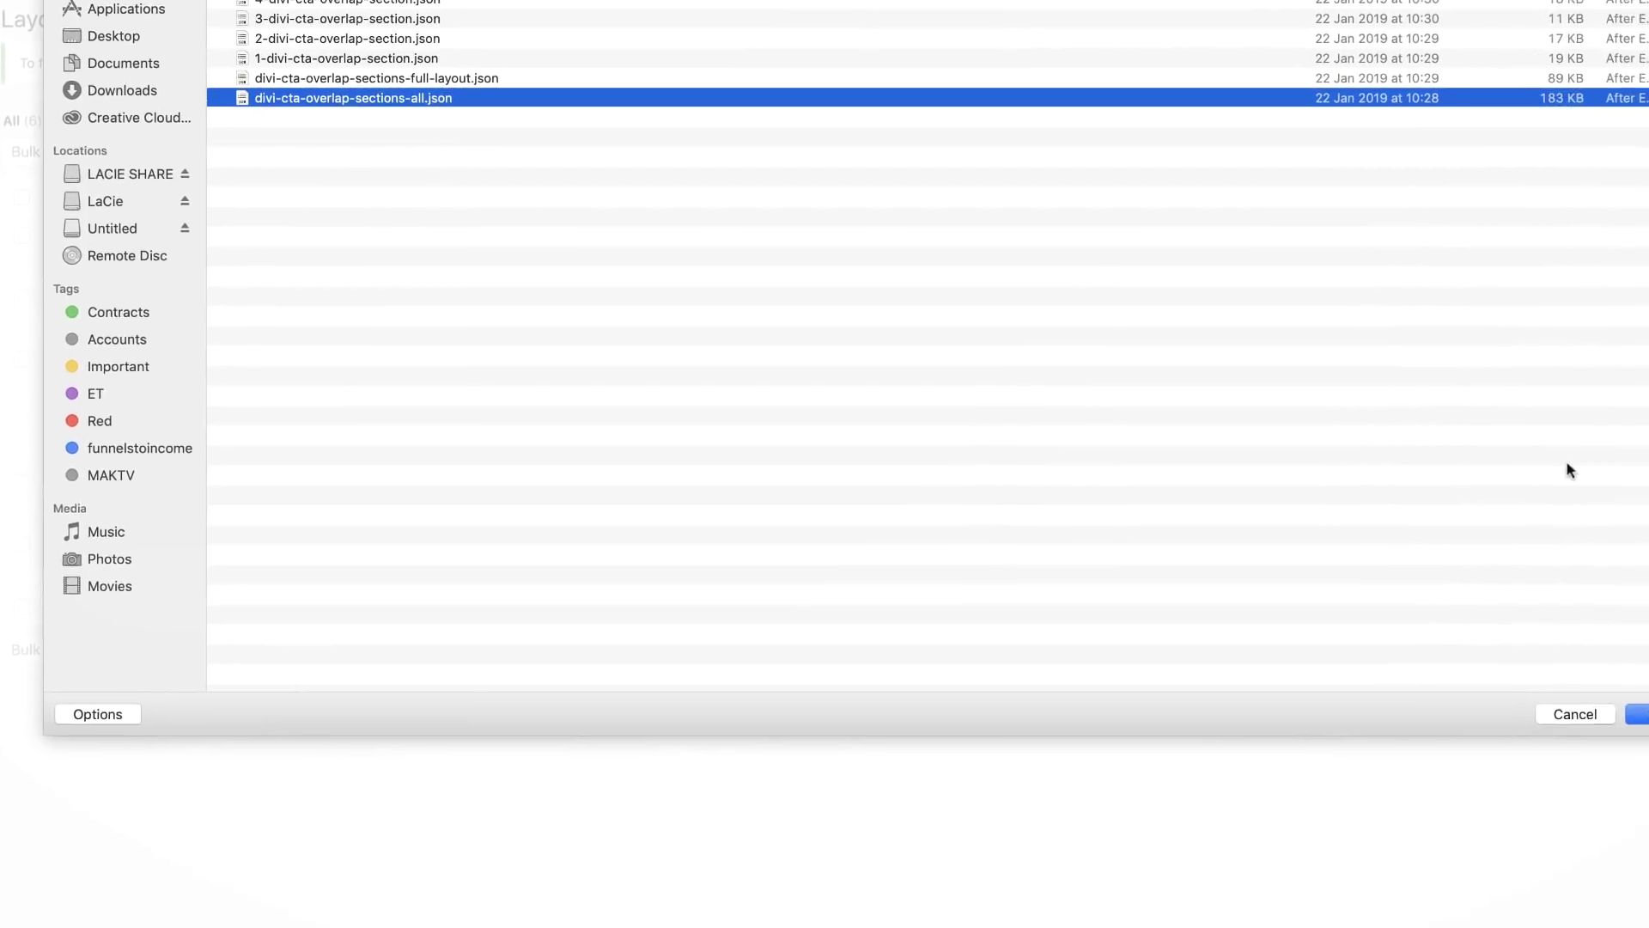
click(1566, 620)
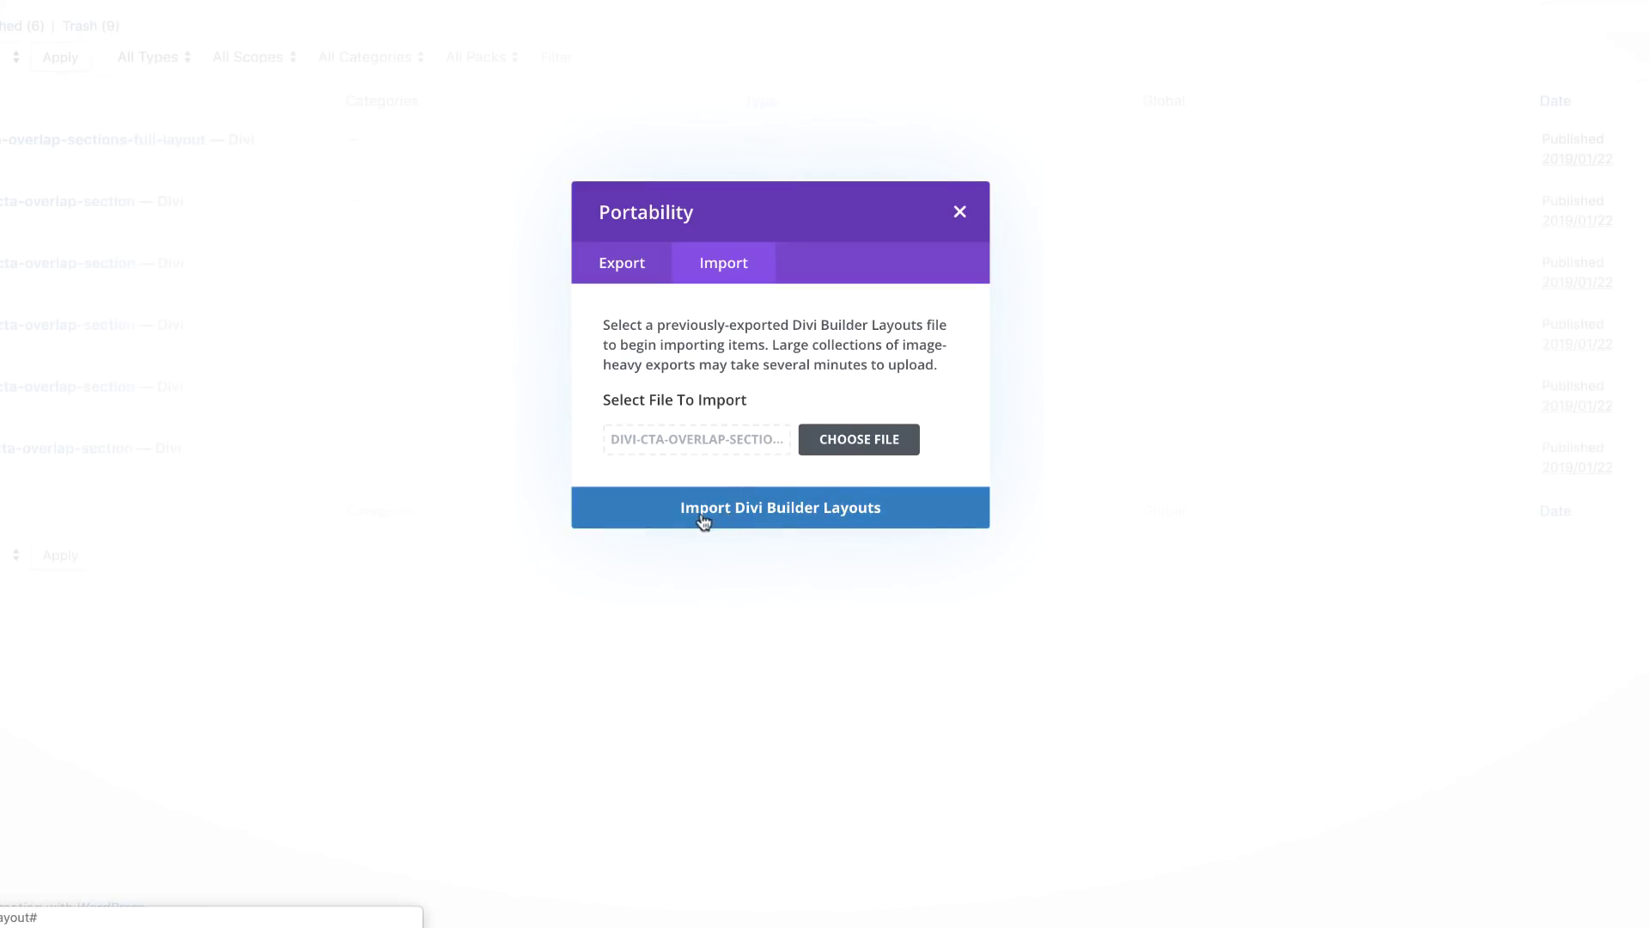
click(962, 214)
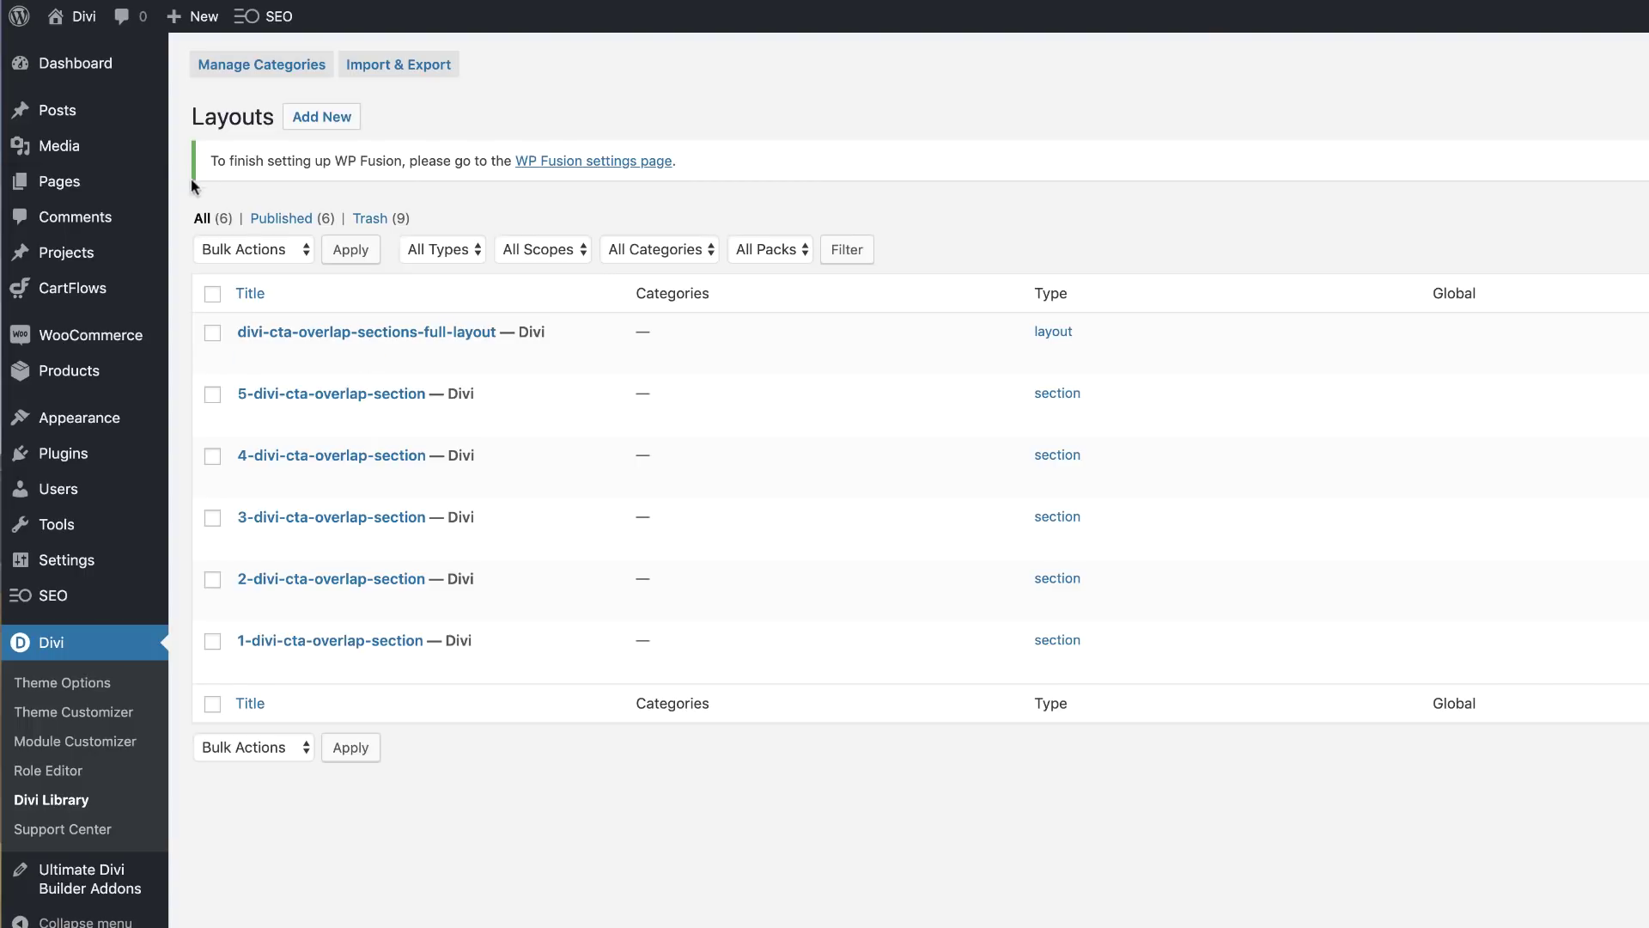
Step: Start a new page from Pages > Add New in the admin sidebar
mouse_move(85, 180)
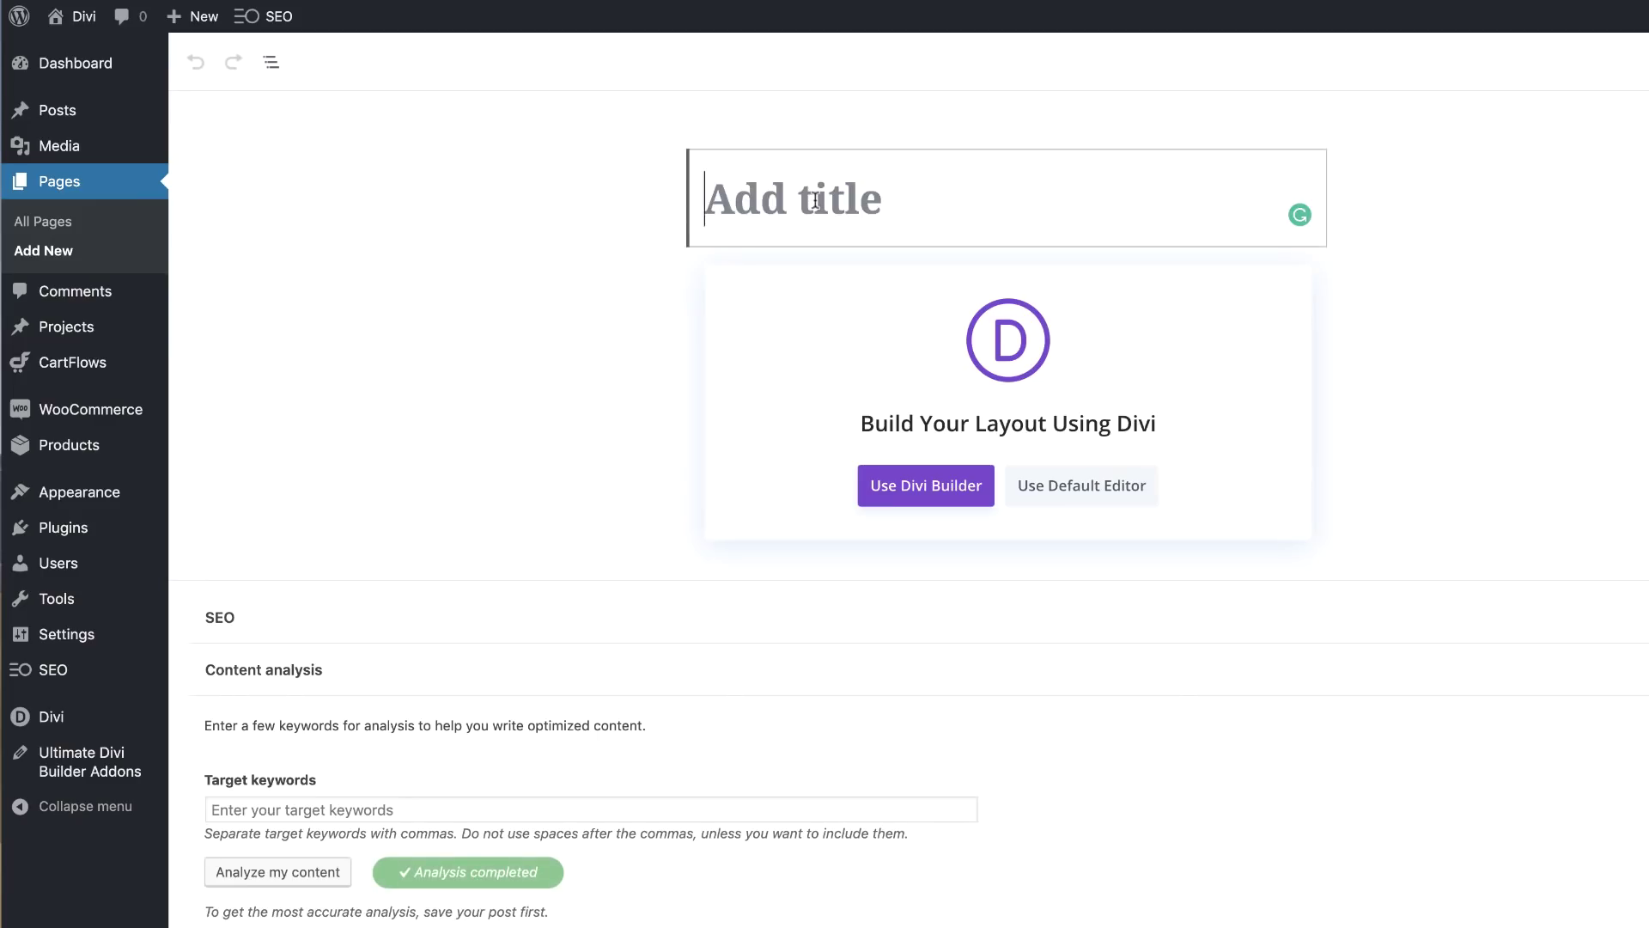
Step: Title the page 'Download 5 FREE CTA' and dismiss the Insert Row layout choices
text(Download 5 FREE CTA)
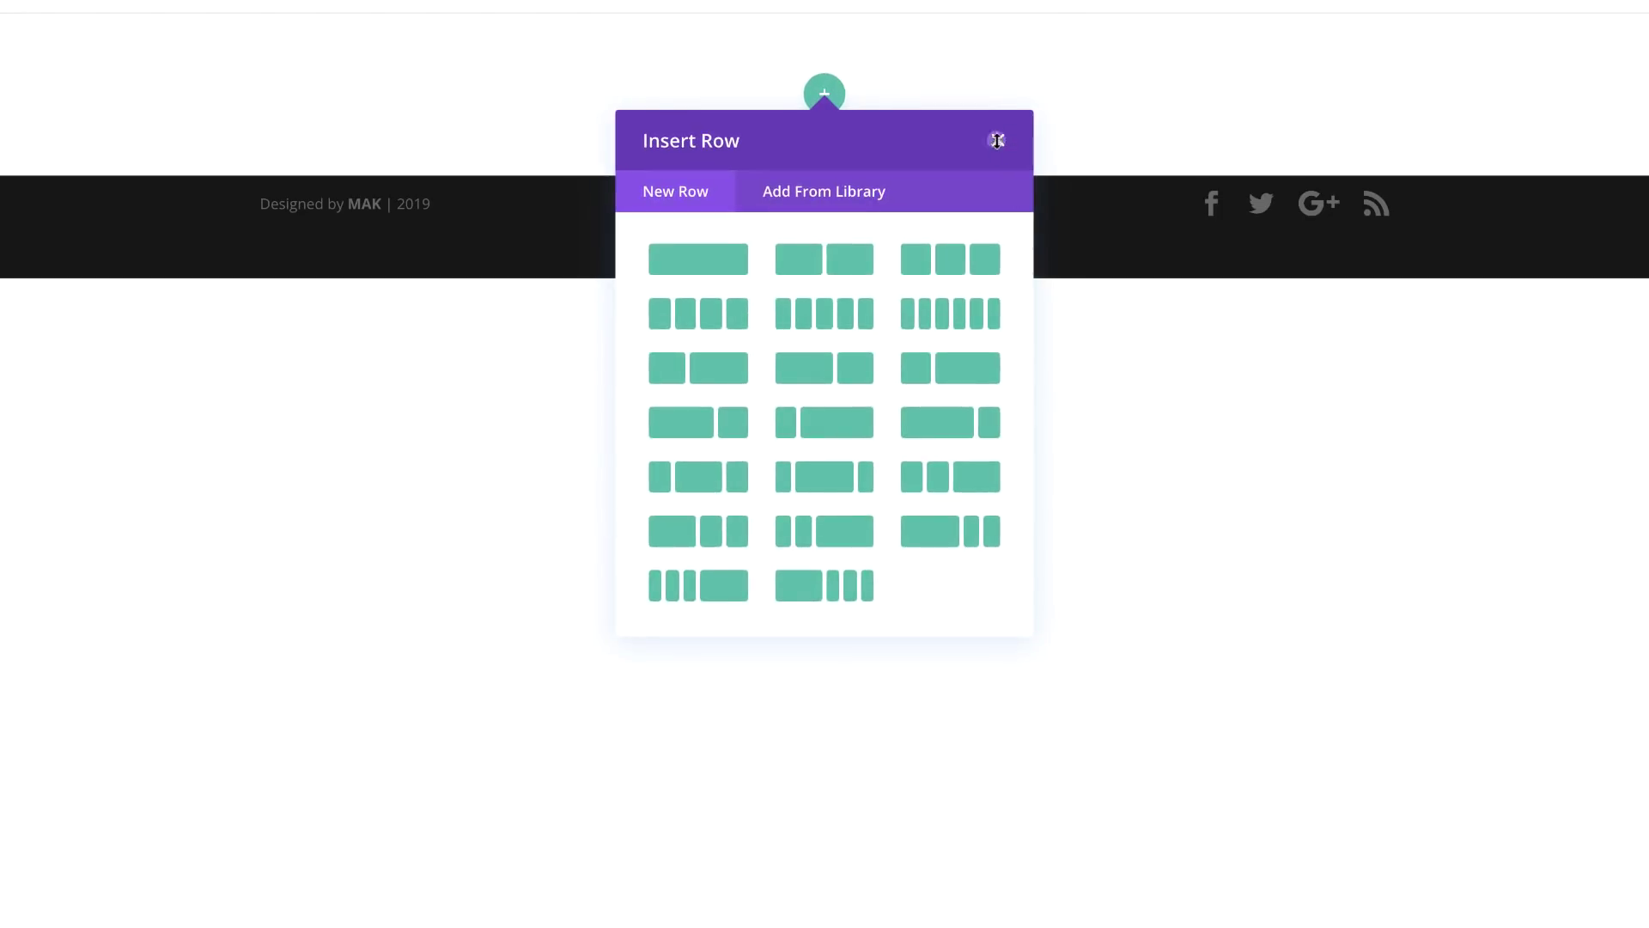
click(997, 140)
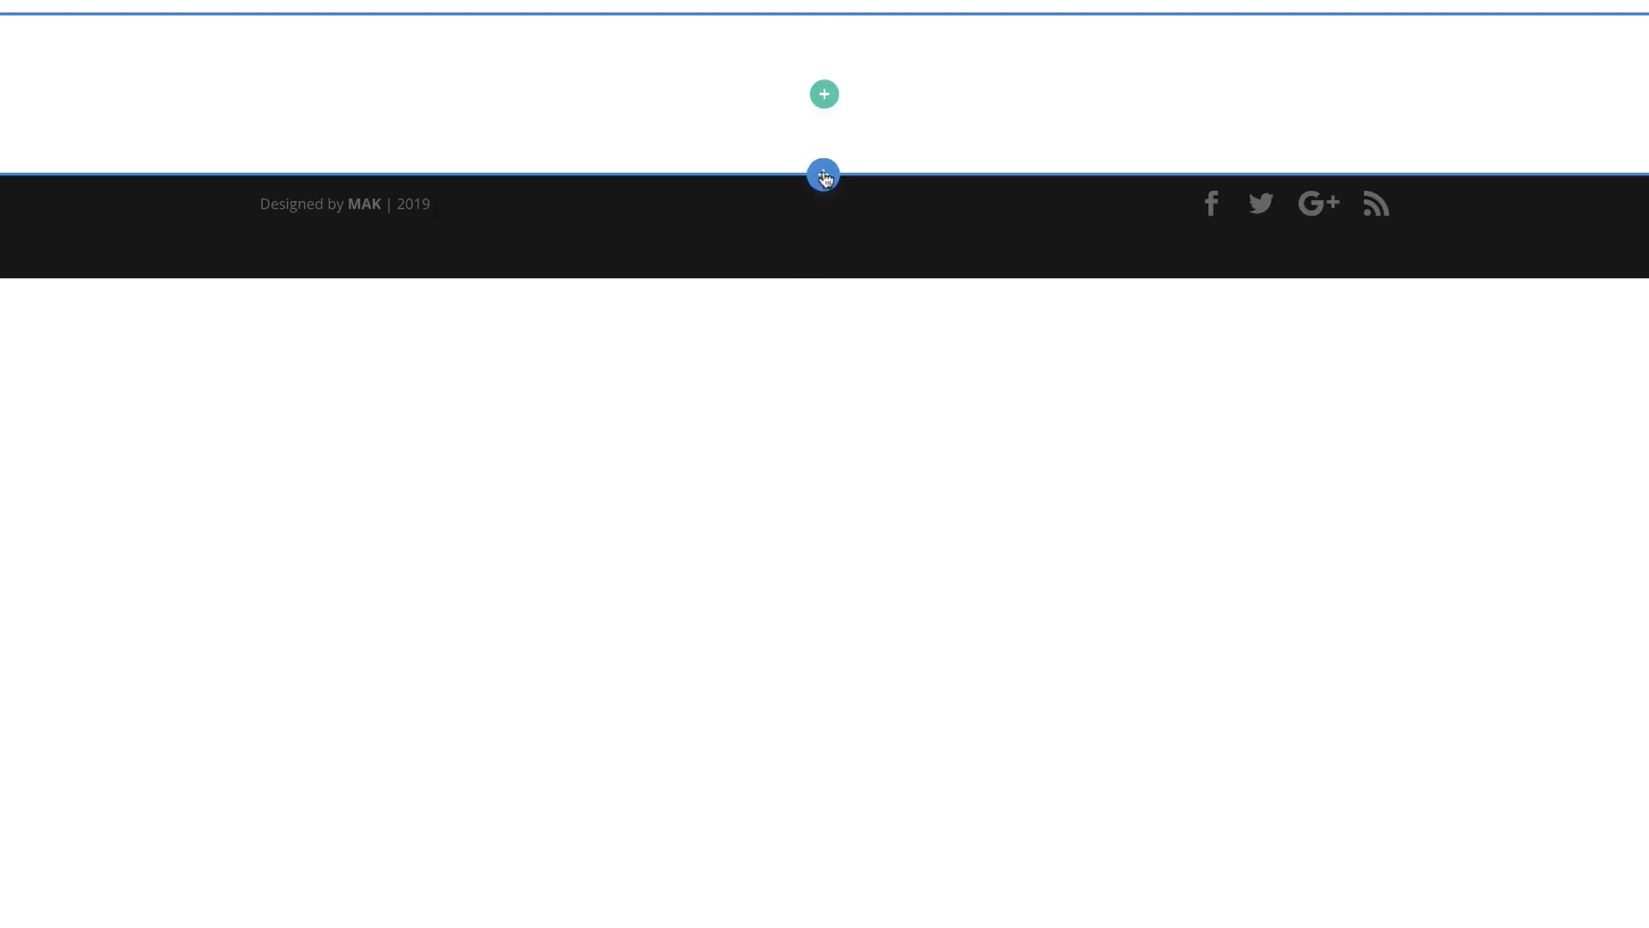
Step: Insert the 1-divi-cta-overlap library section and review its staggered cards over the beige circle
click(825, 179)
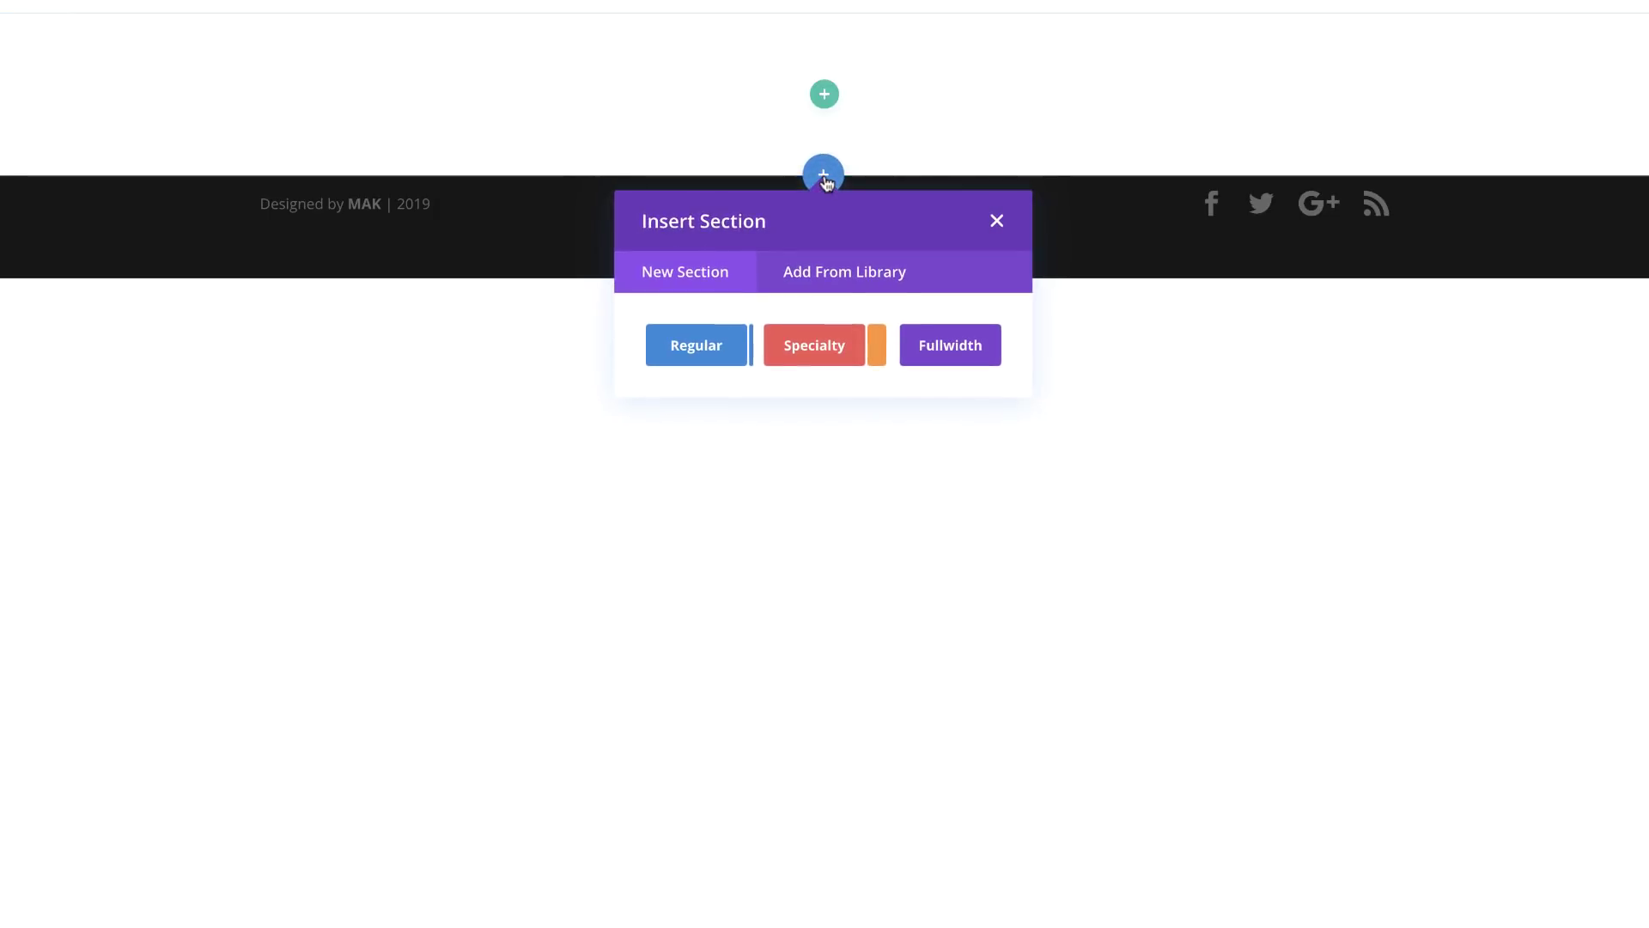
click(848, 276)
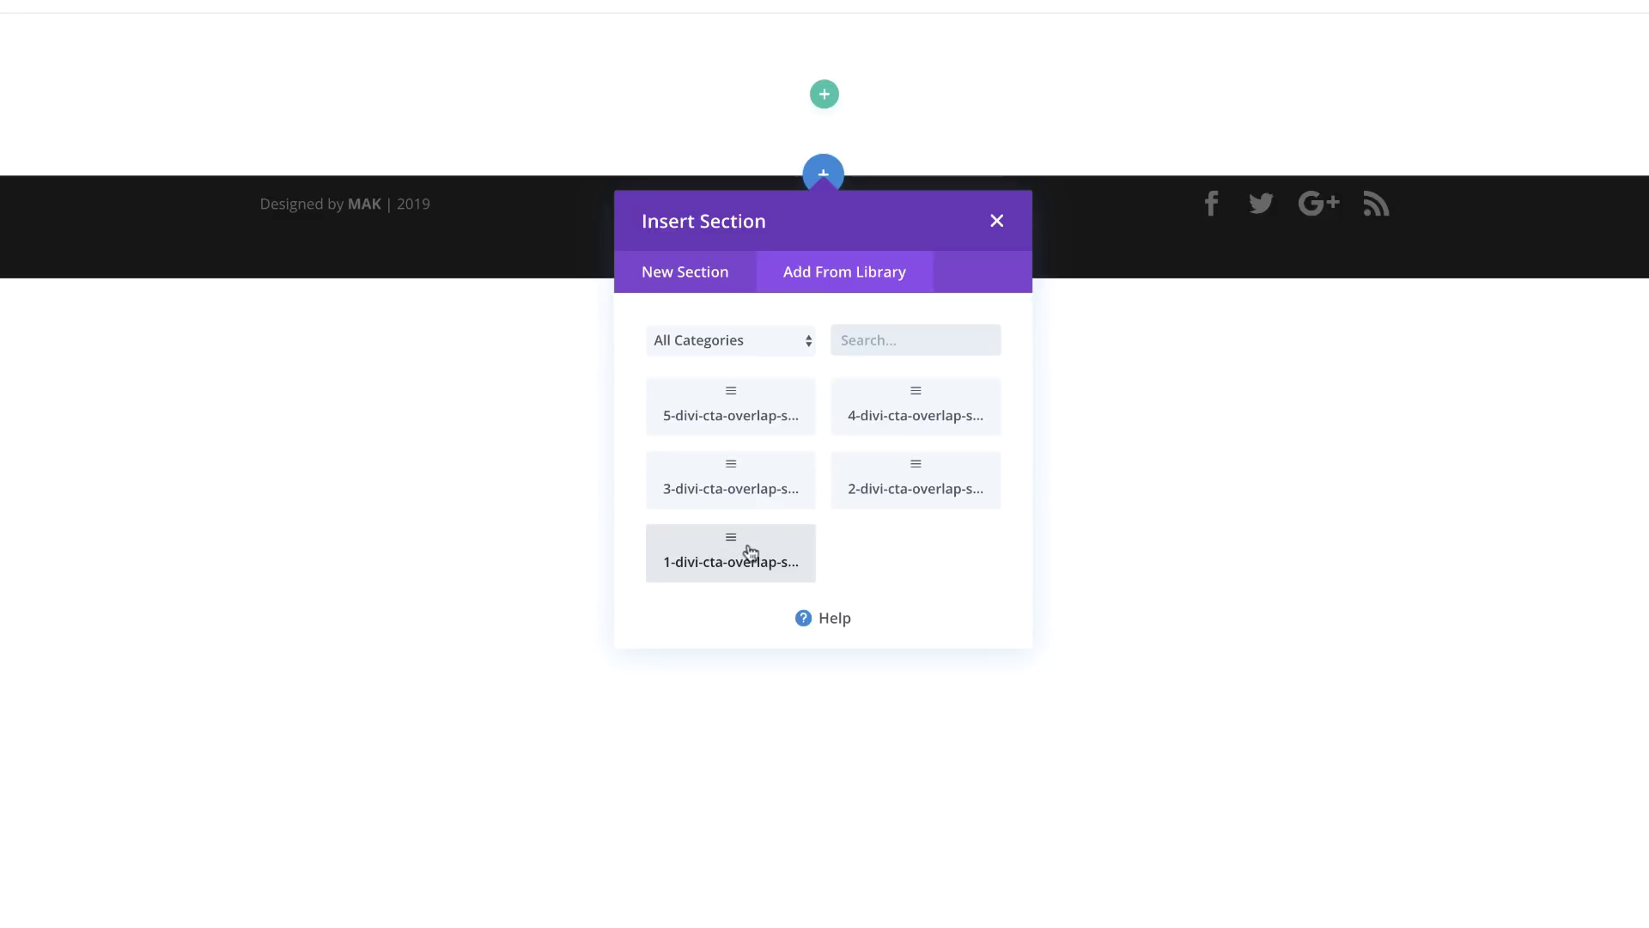
click(755, 557)
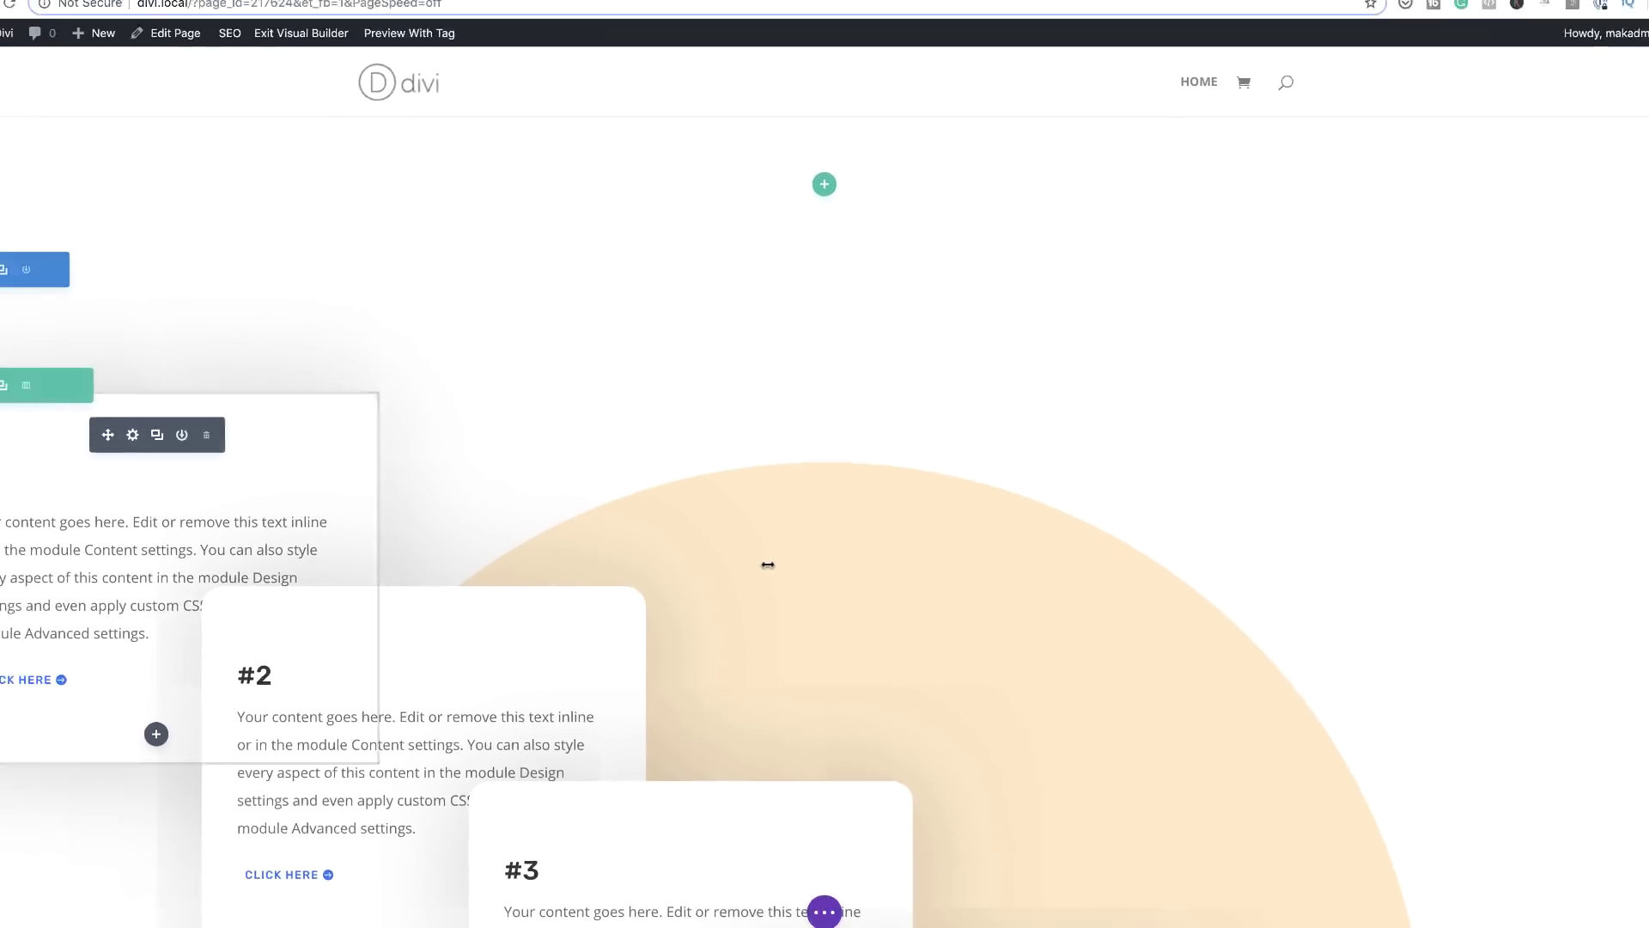
scroll(1437, 408, down, 6)
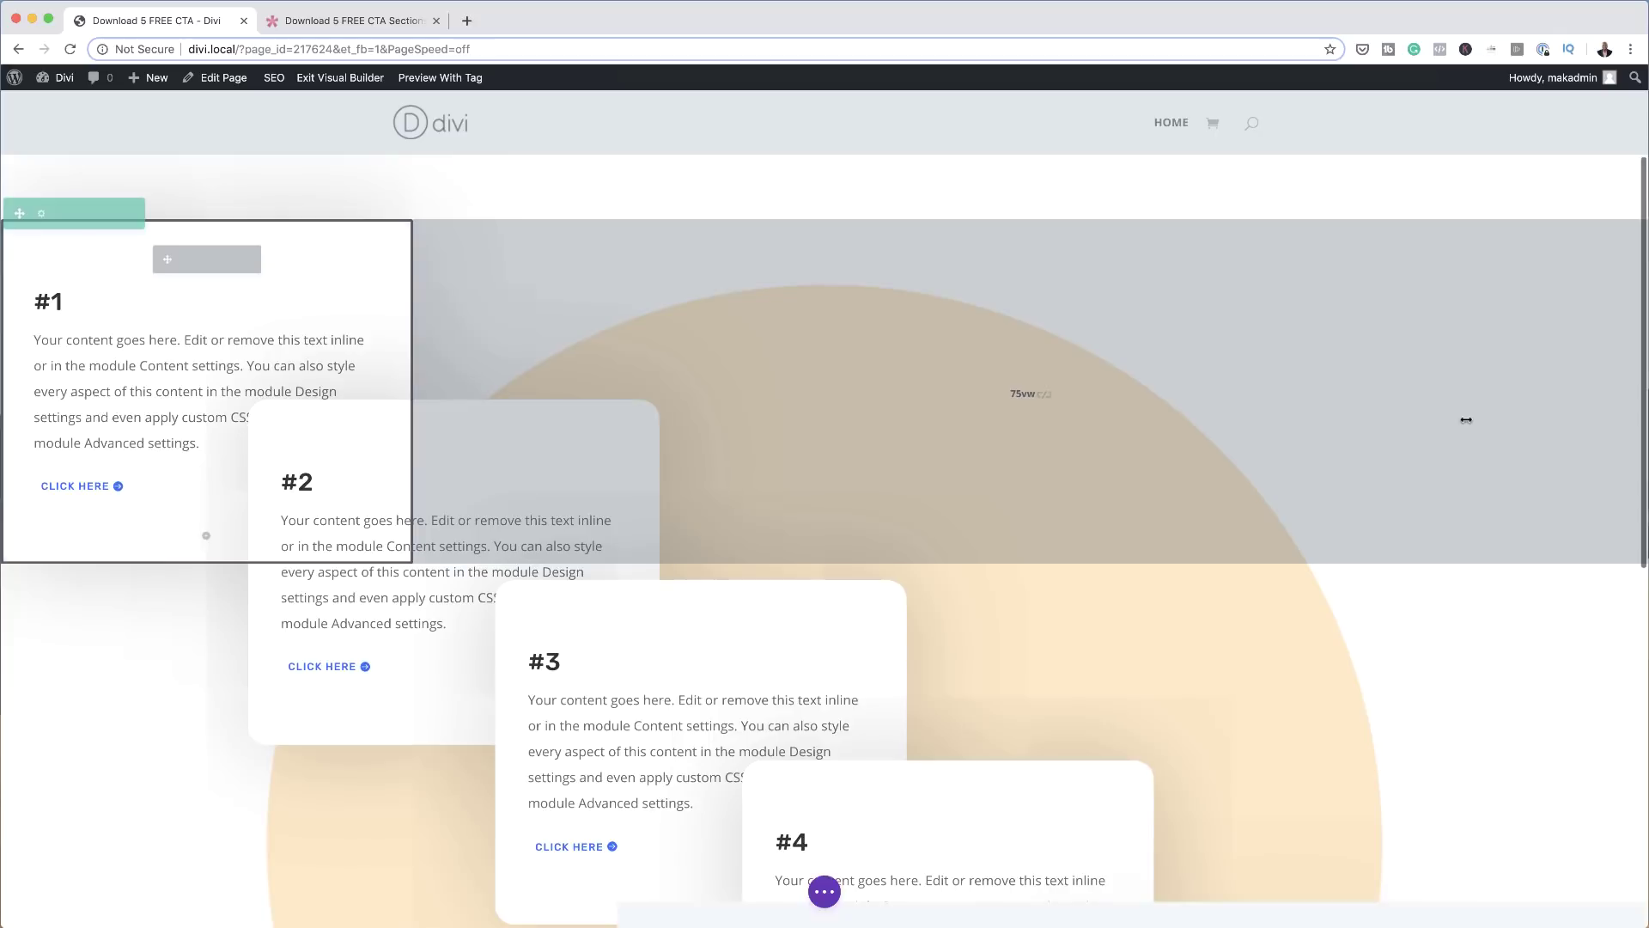
scroll(1466, 420, down, 5)
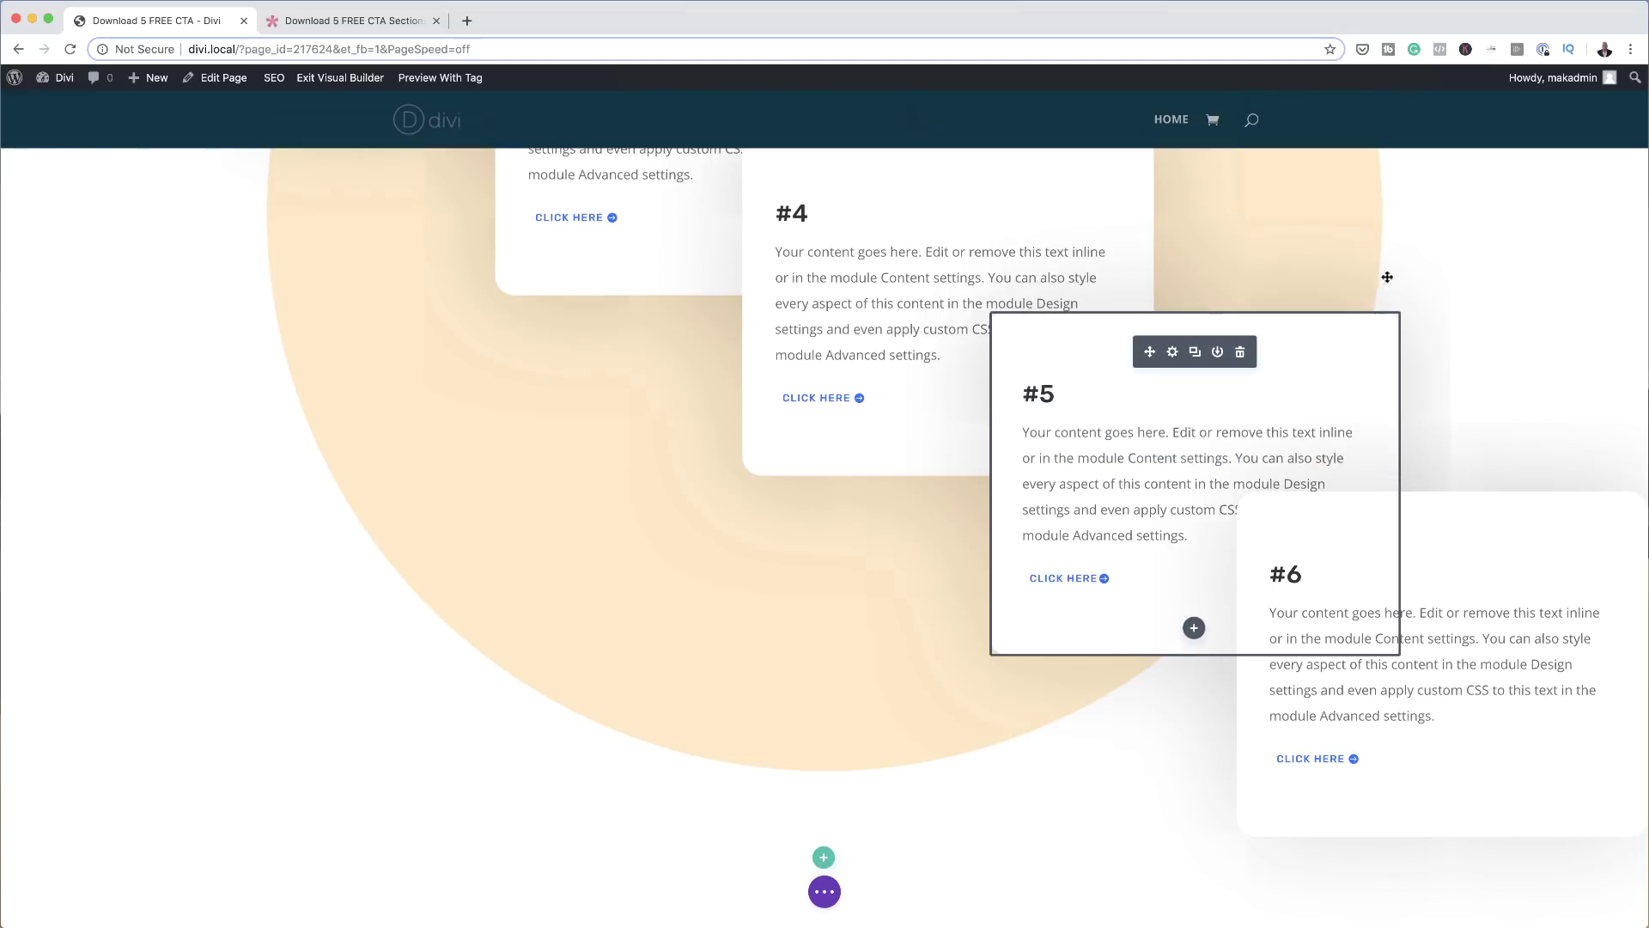
scroll(1573, 416, up, 10)
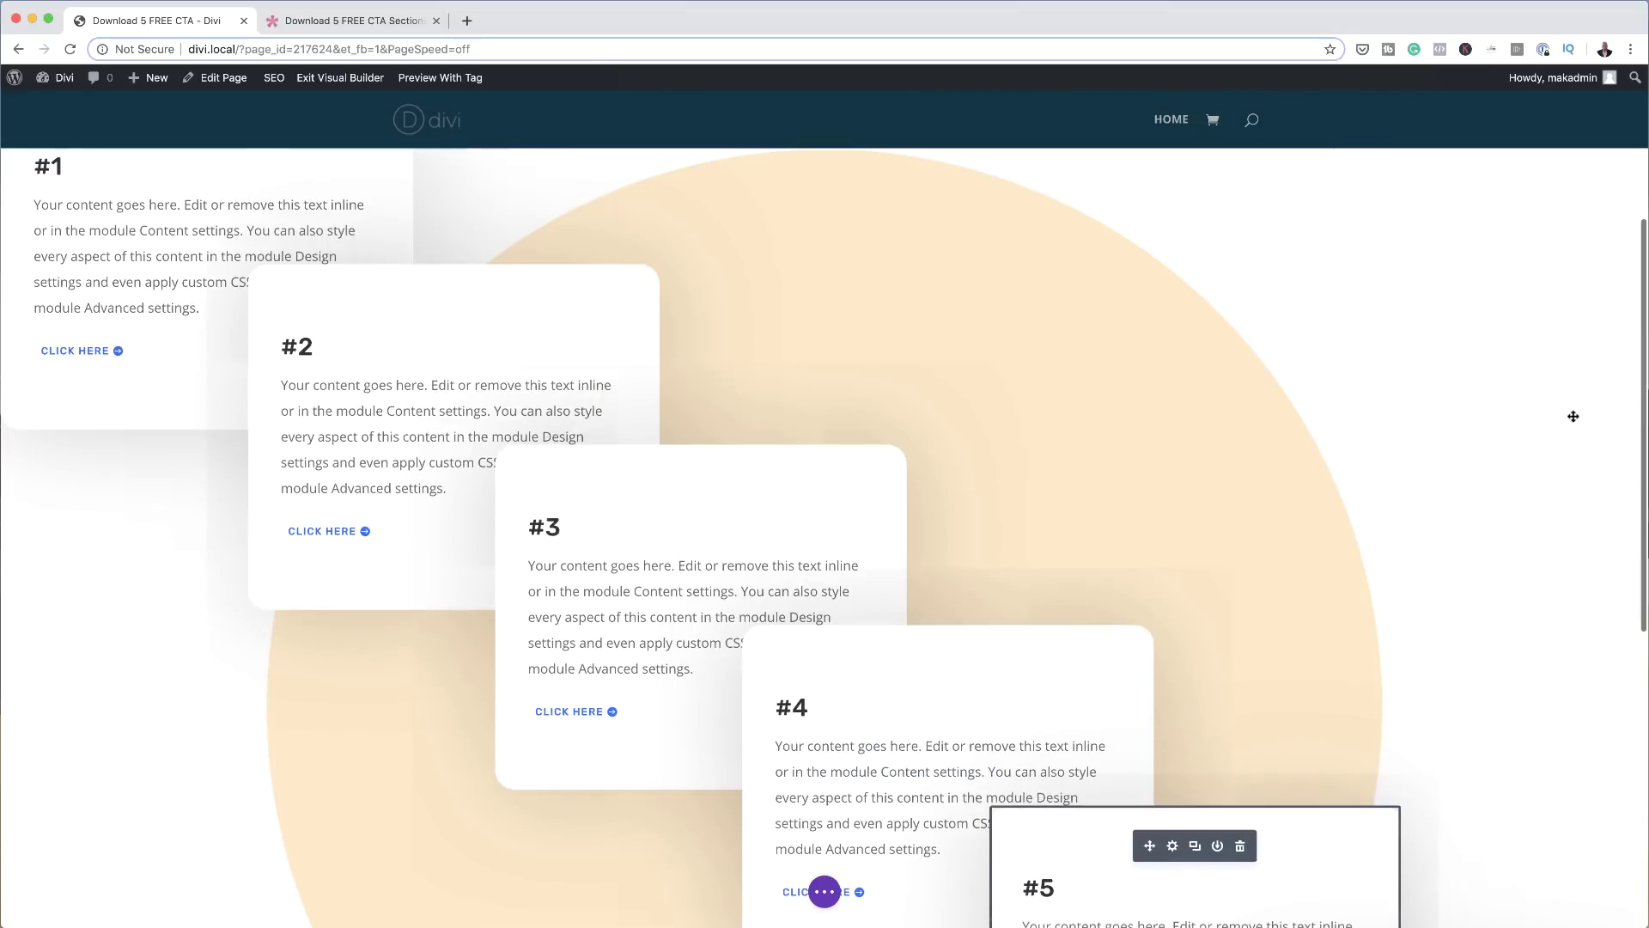
scroll(1573, 416, up, 1)
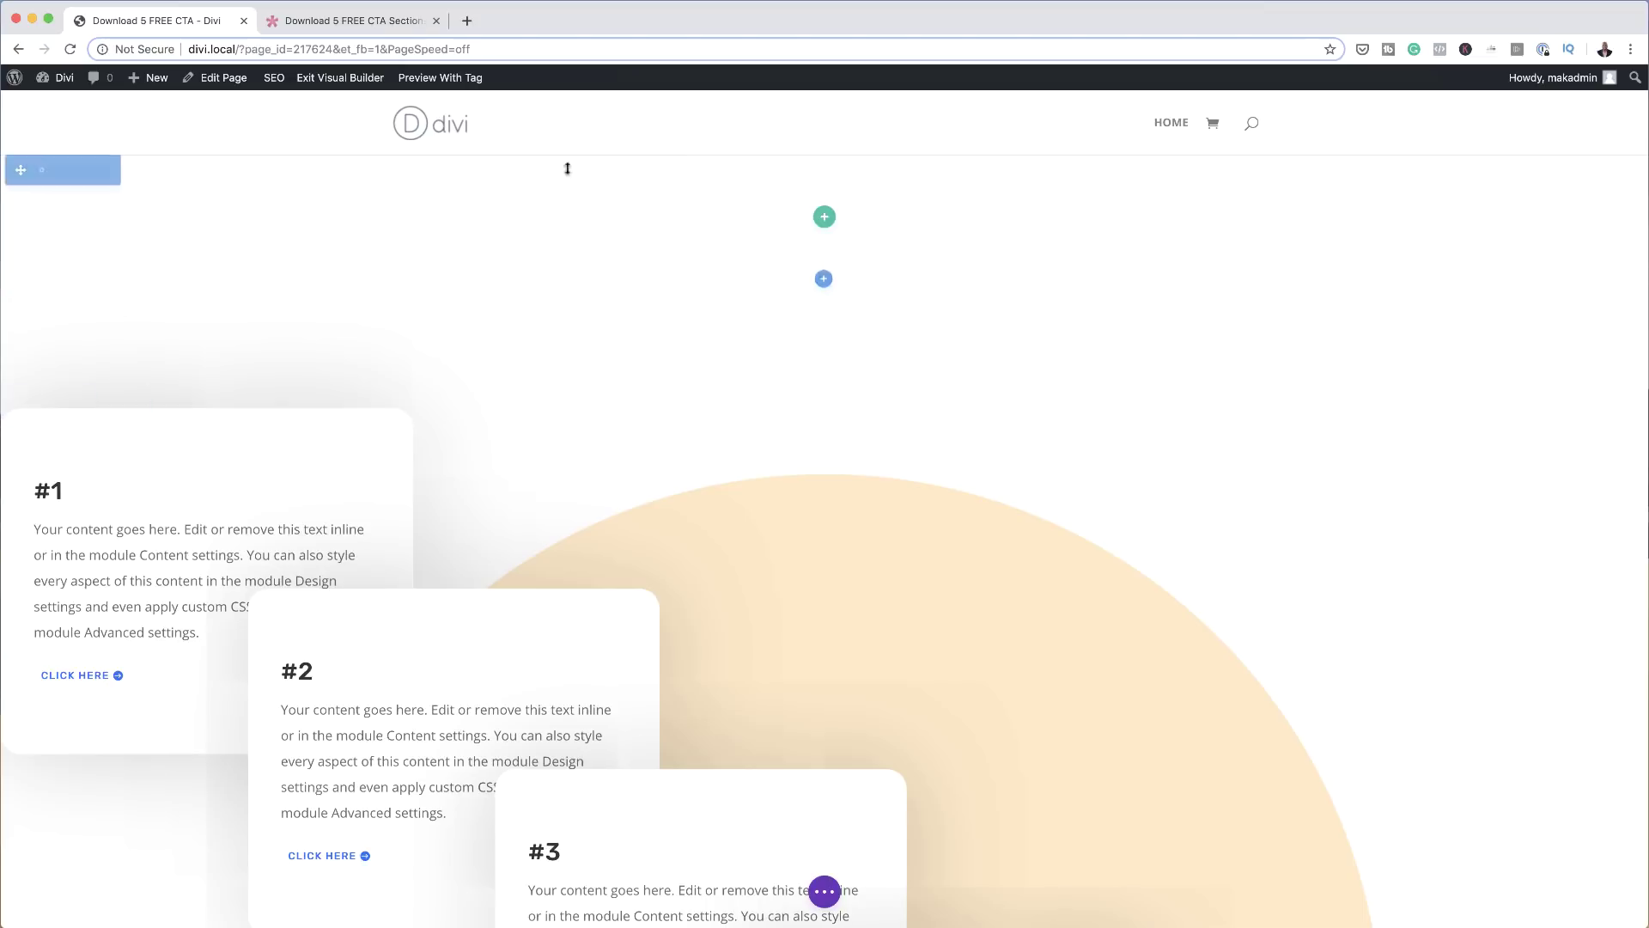
Step: Delete that section and load divi-cta-overlap-sections-full-layout from Your Saved Layouts
click(108, 296)
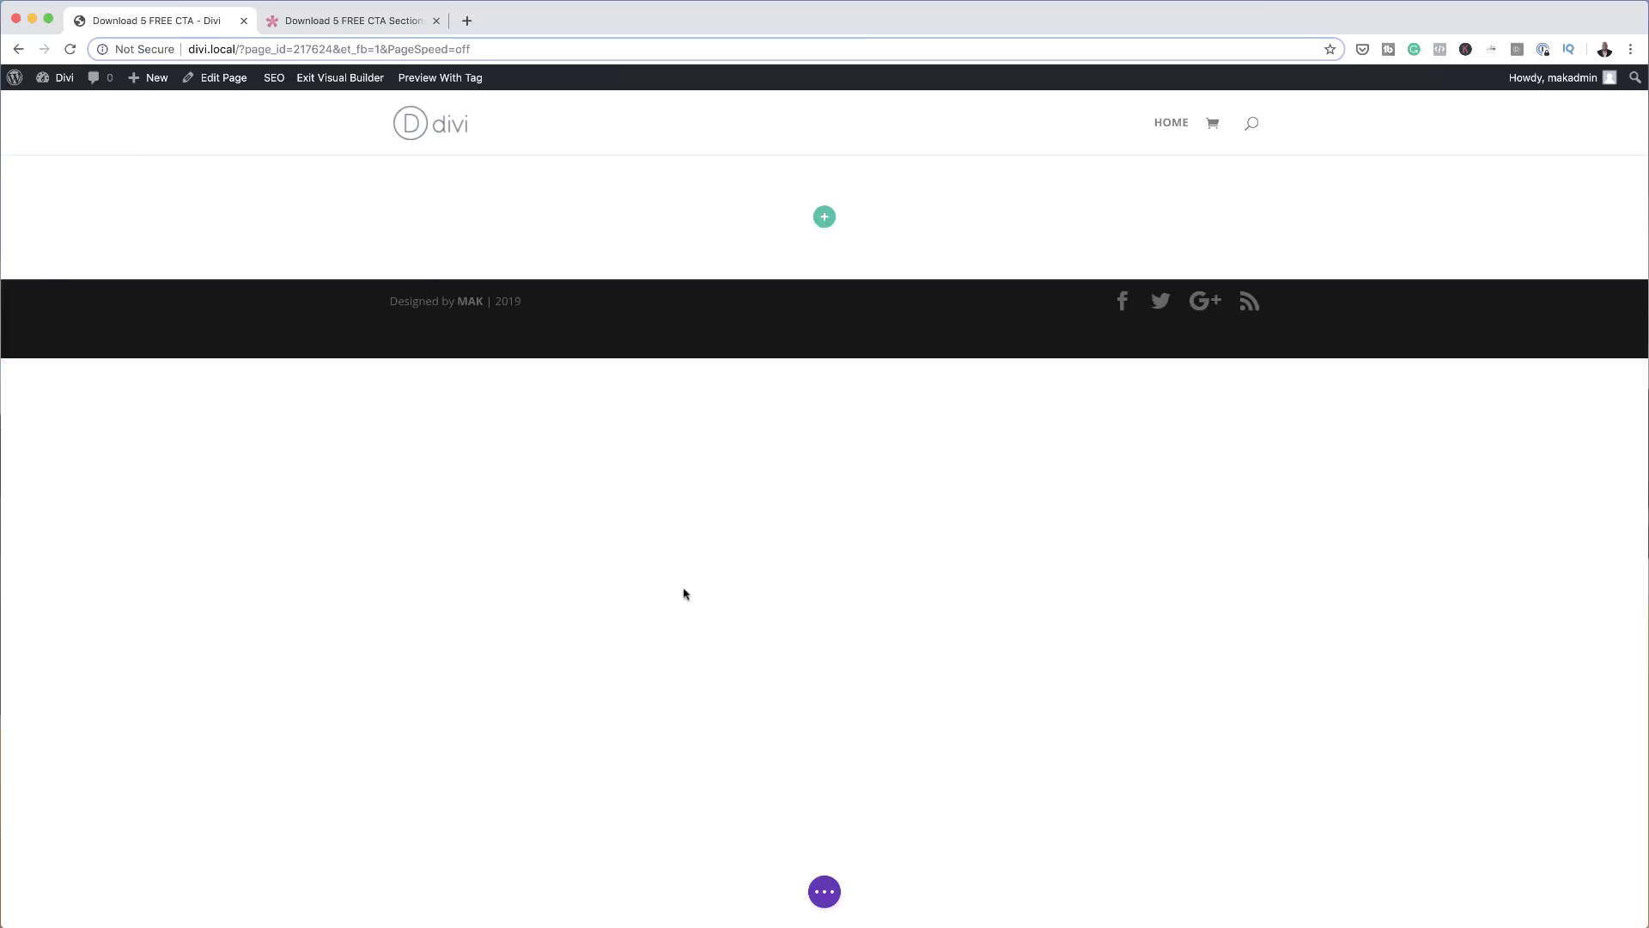
click(824, 893)
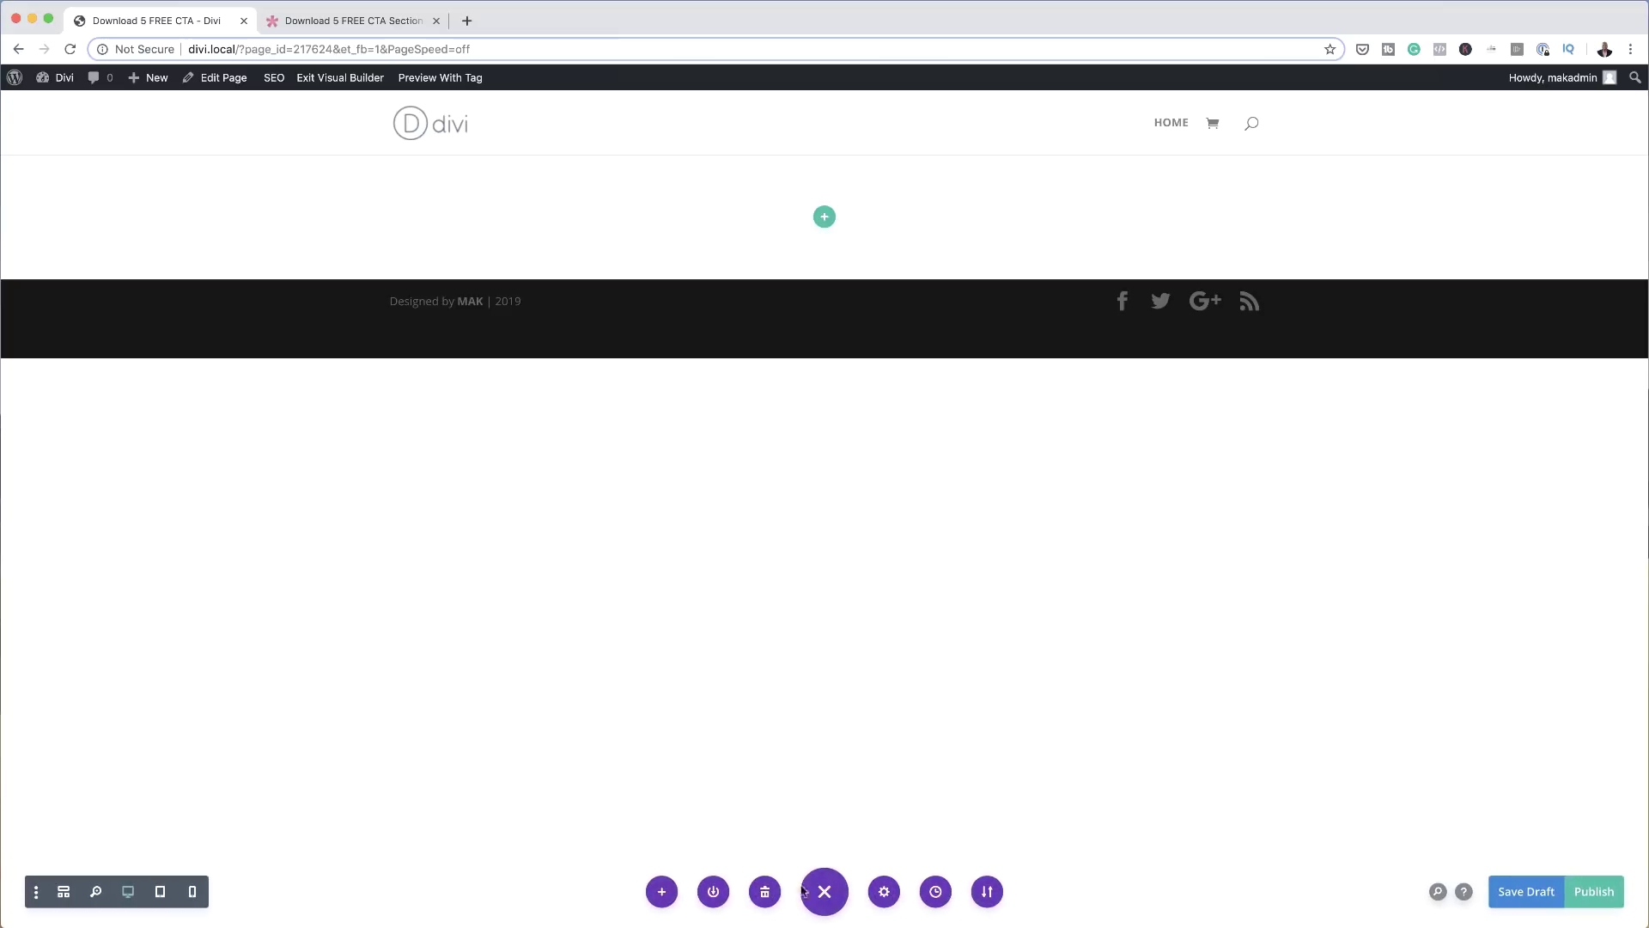
click(662, 893)
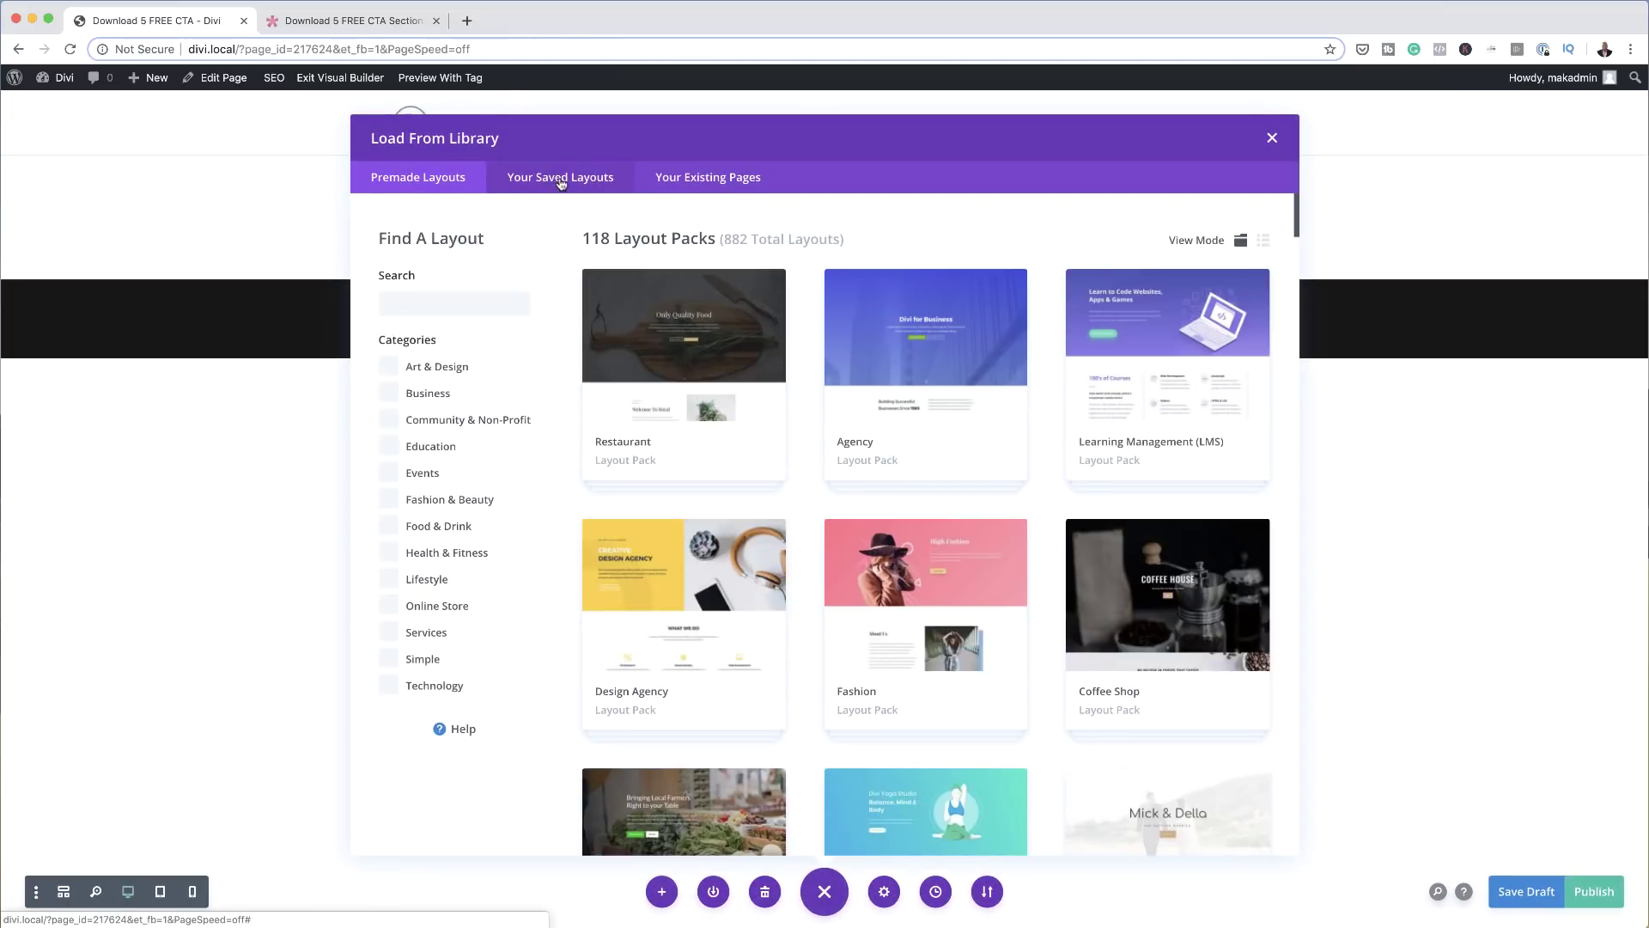
click(560, 179)
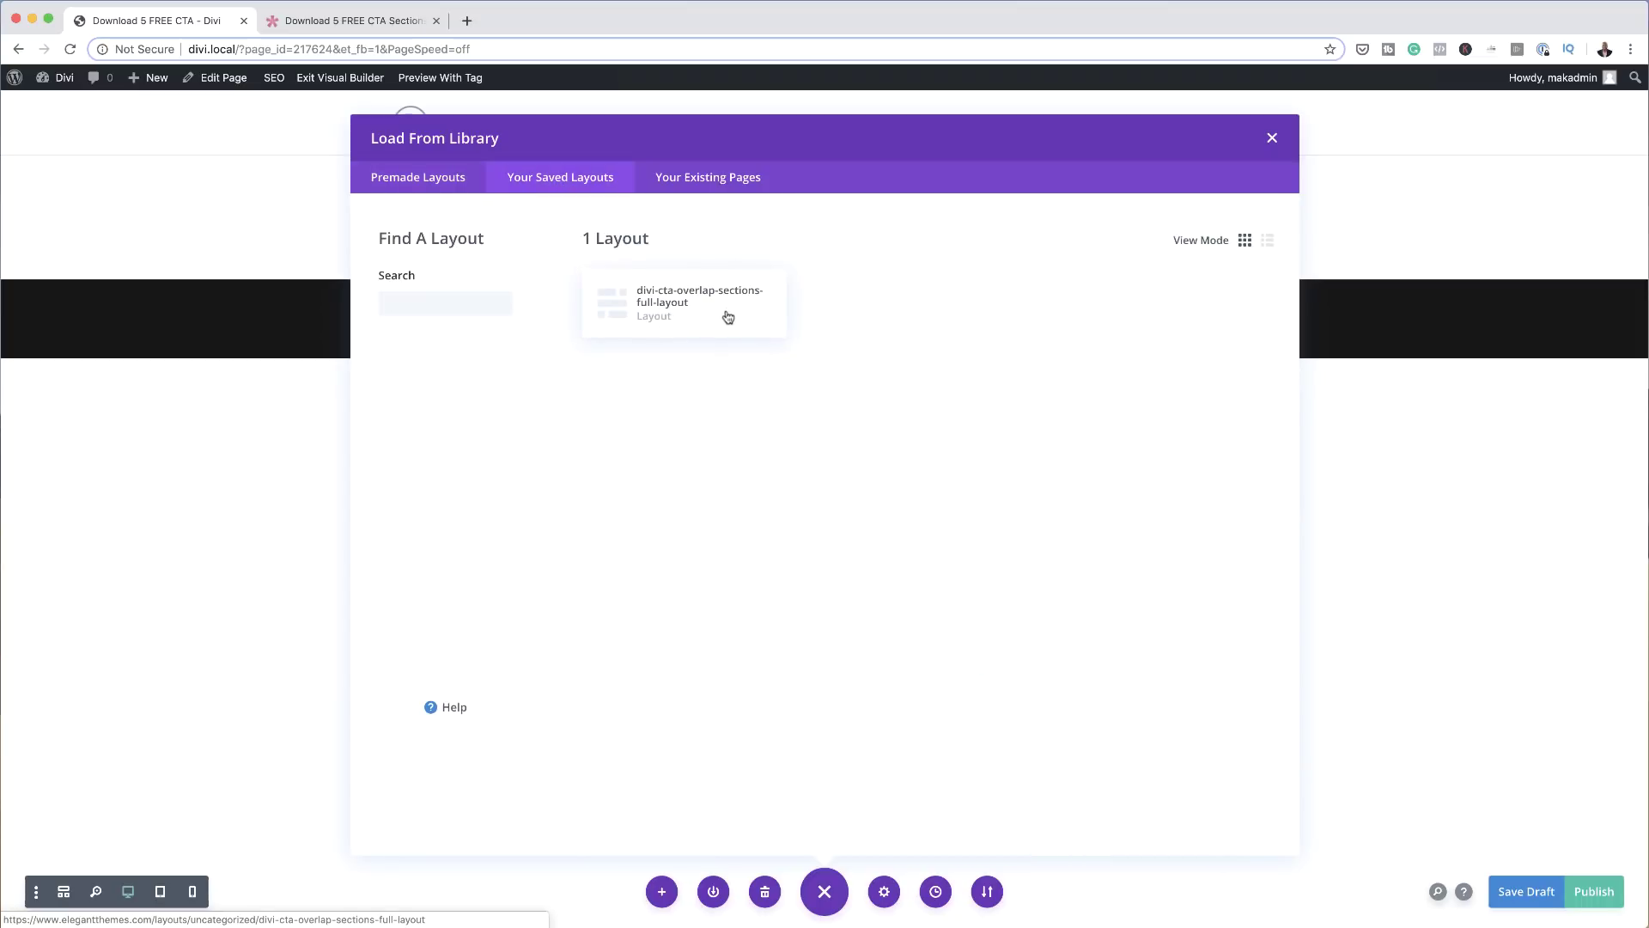
click(686, 315)
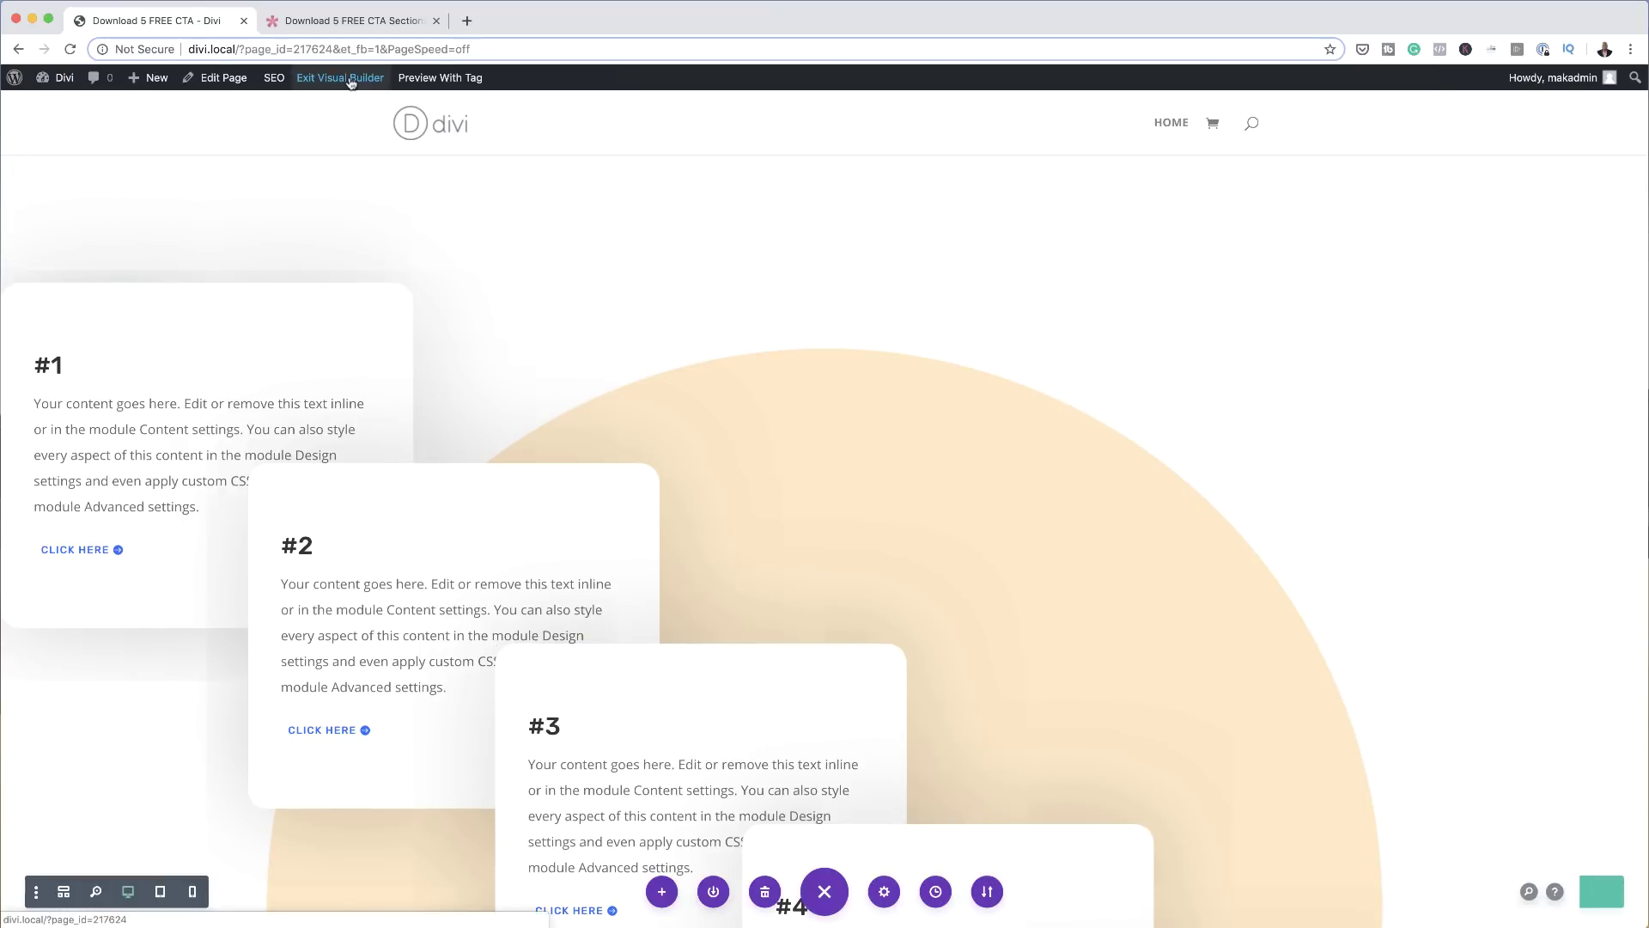
Step: Scroll down the live Download 5 FREE CTA page to check each overlapping card section
scroll(1395, 475, down, 10)
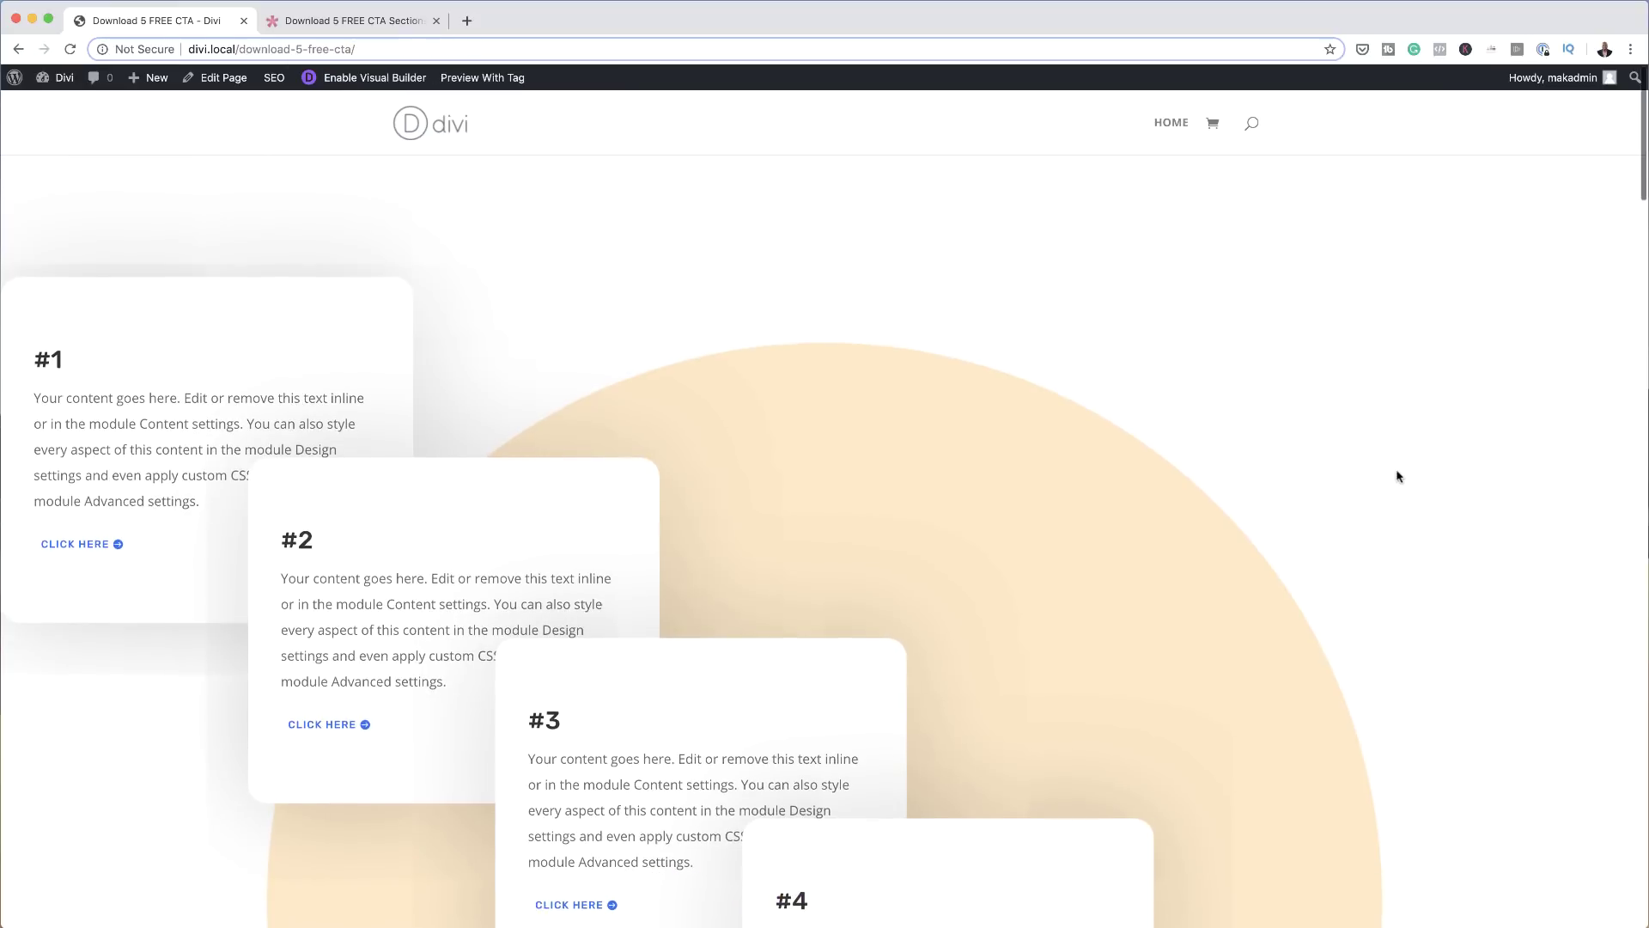
scroll(1397, 475, down, 15)
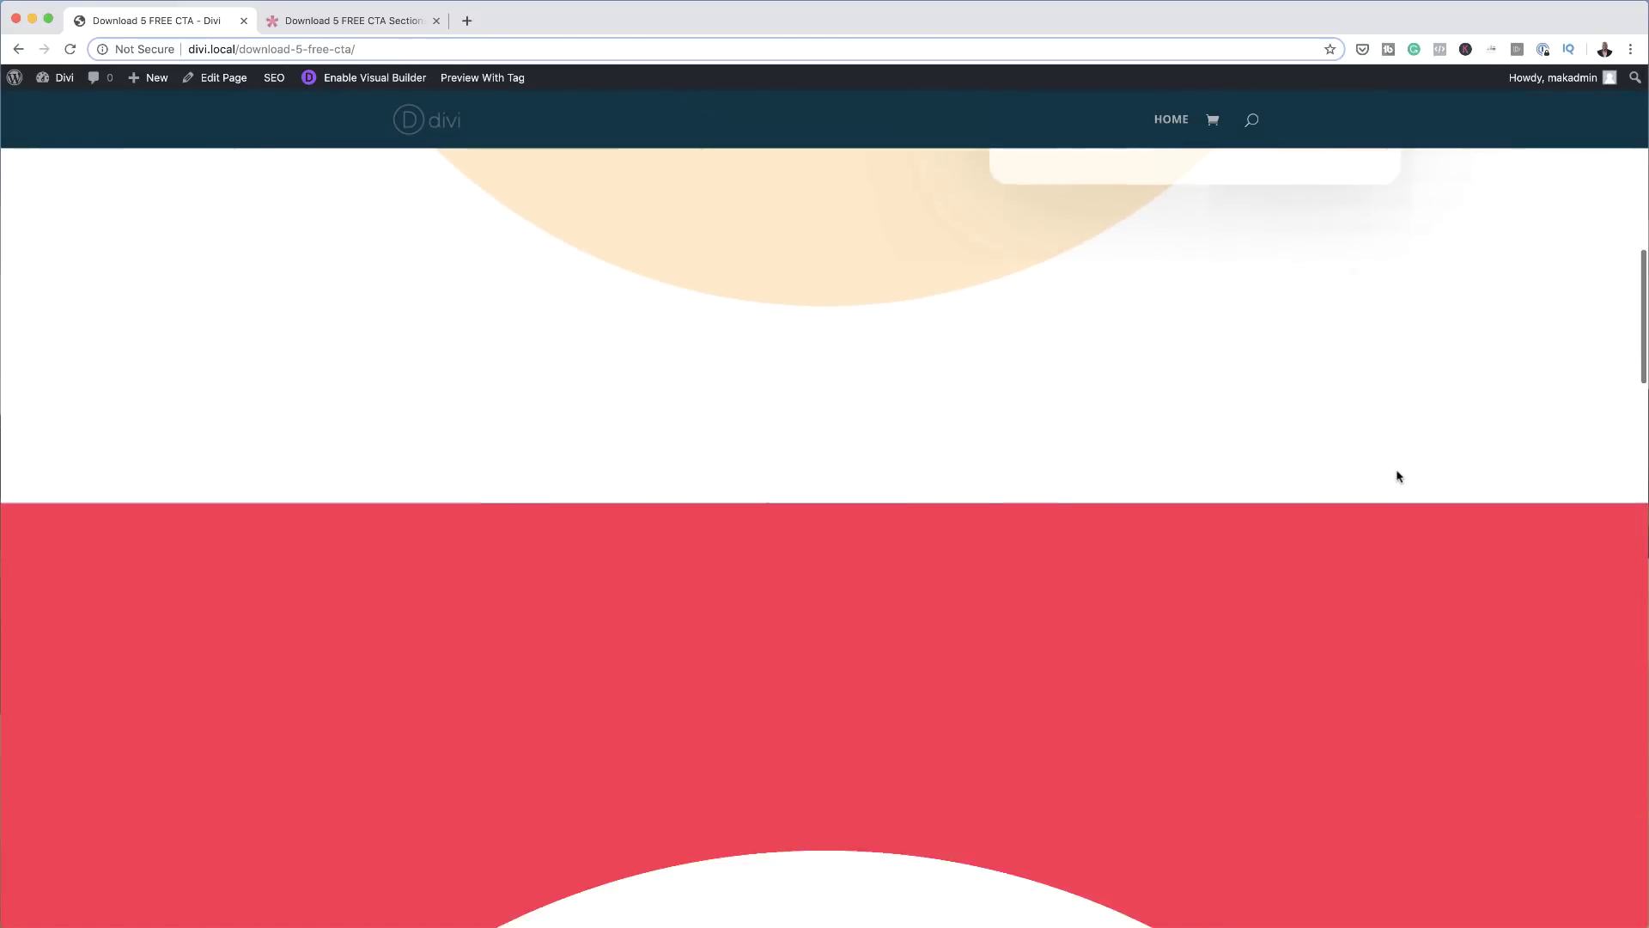
scroll(1397, 475, down, 15)
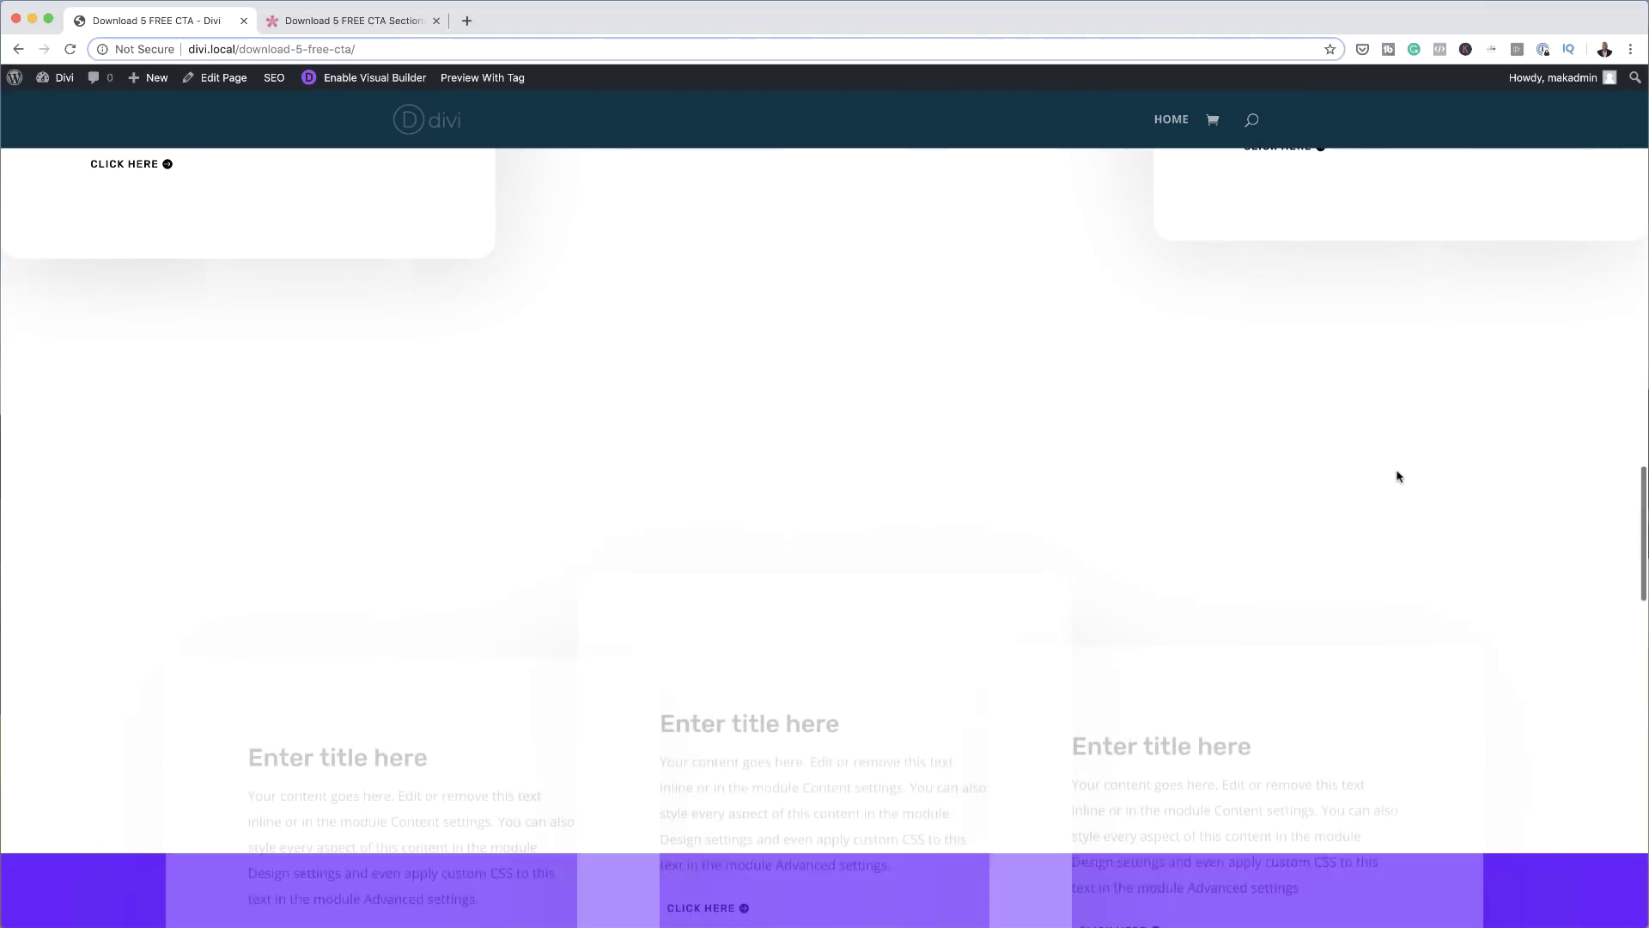
scroll(1396, 475, down, 10)
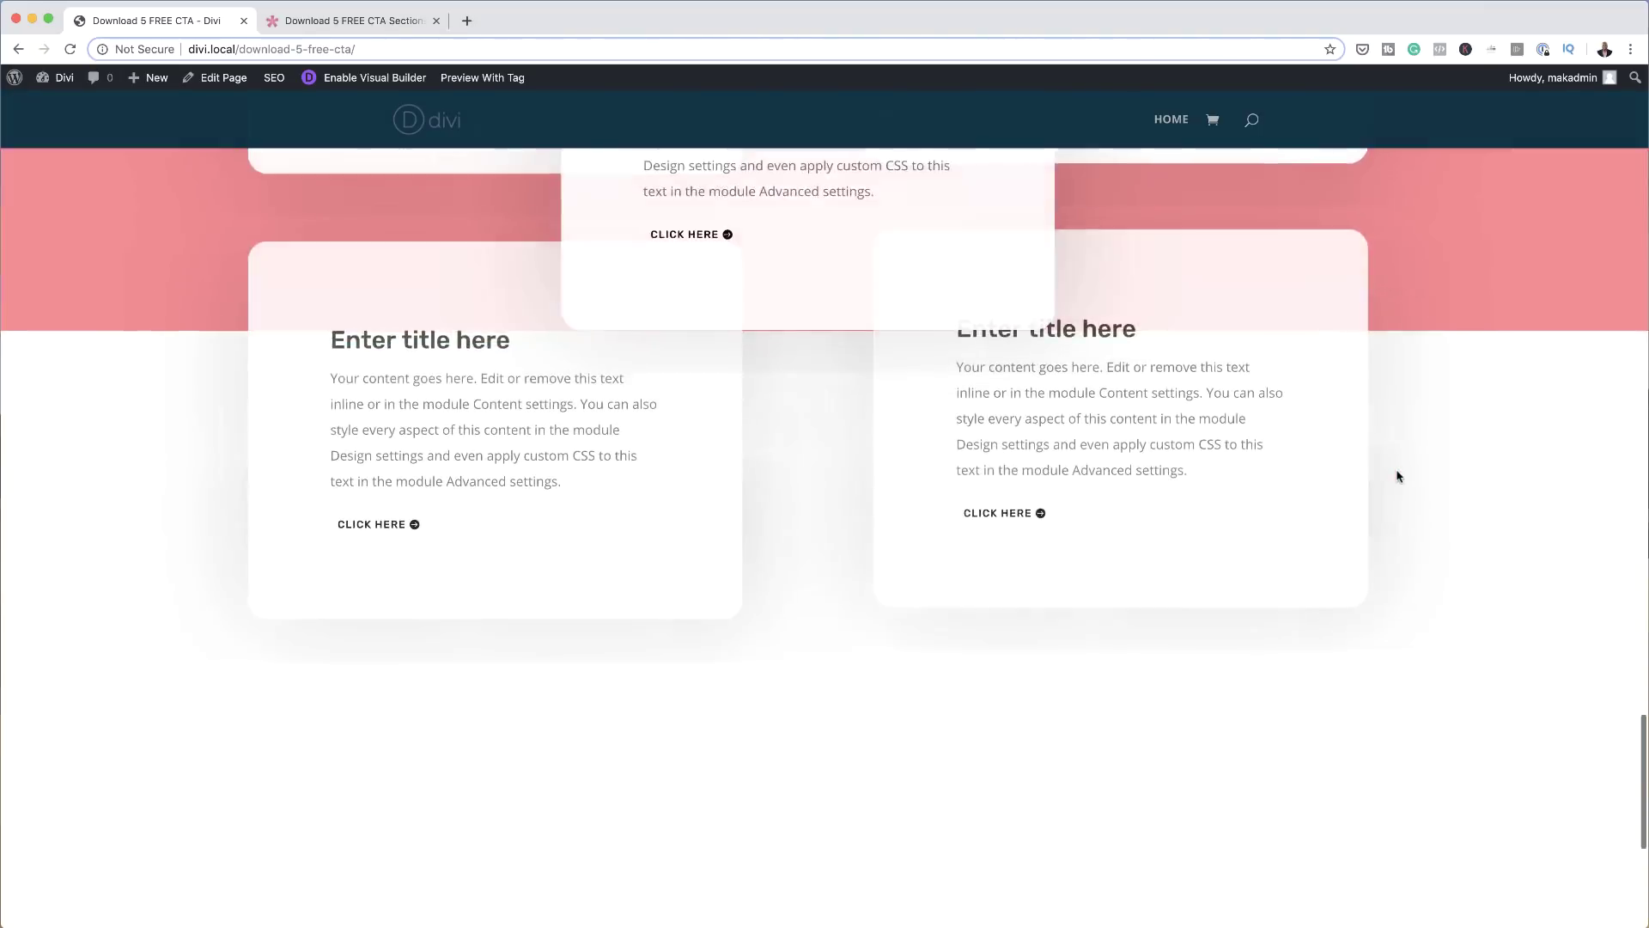